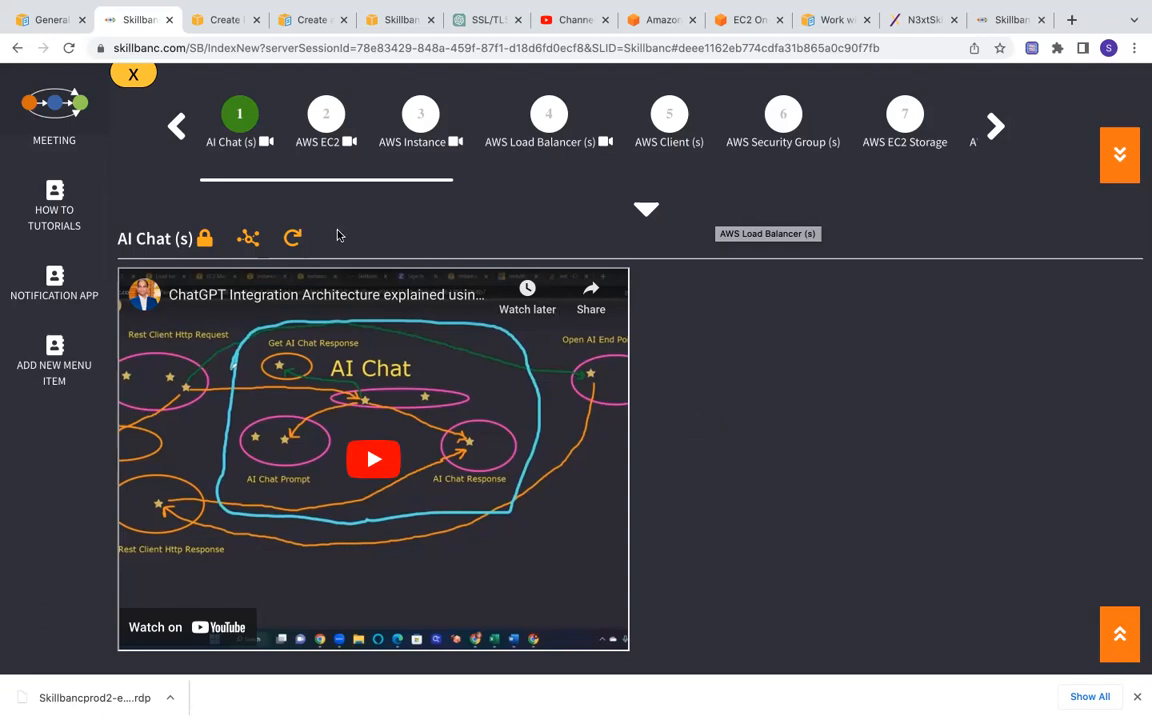
{"action": "scroll", "coordinate": [337, 235], "scroll_direction": "up", "scroll_amount": 4}
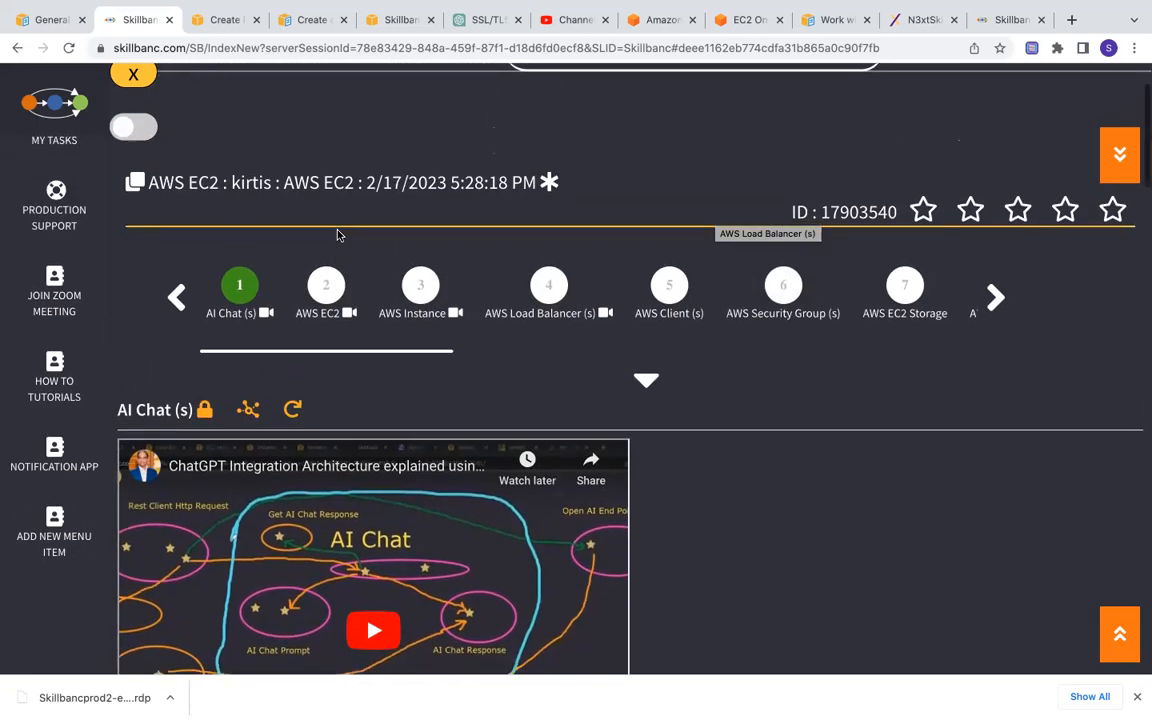
{"action": "scroll", "coordinate": [337, 235], "scroll_direction": "down", "scroll_amount": 4}
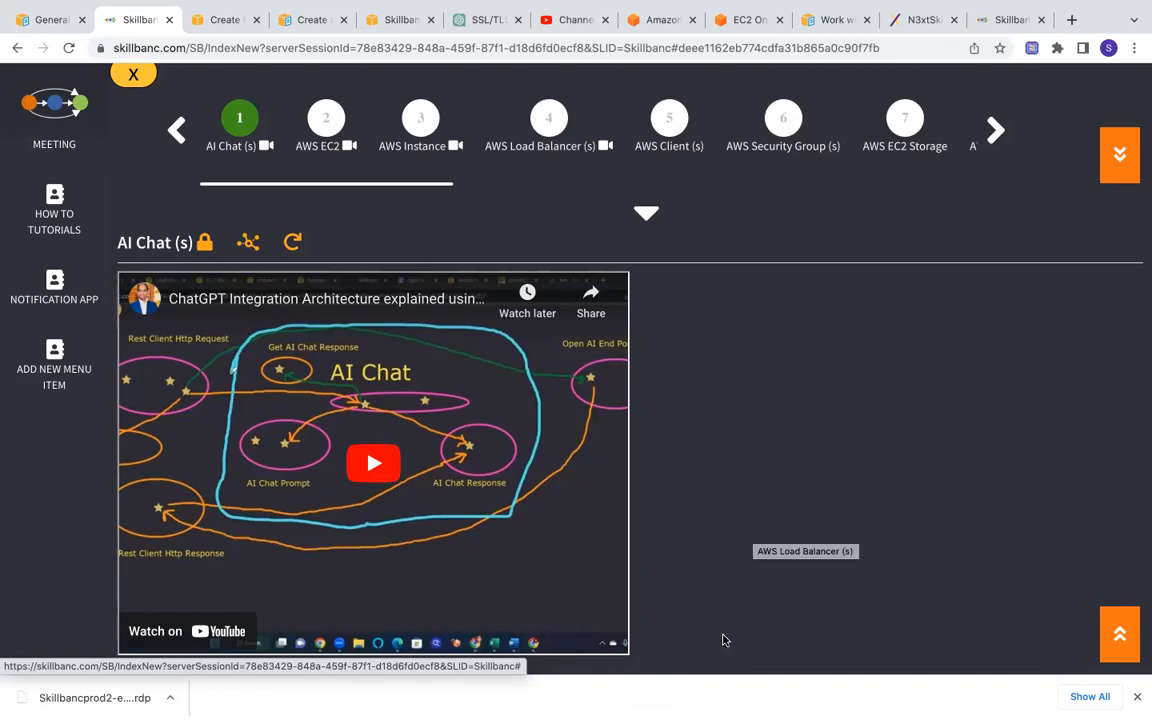
{"action": "left_click_drag", "start_coordinate": [712, 471], "coordinate": [825, 370]}
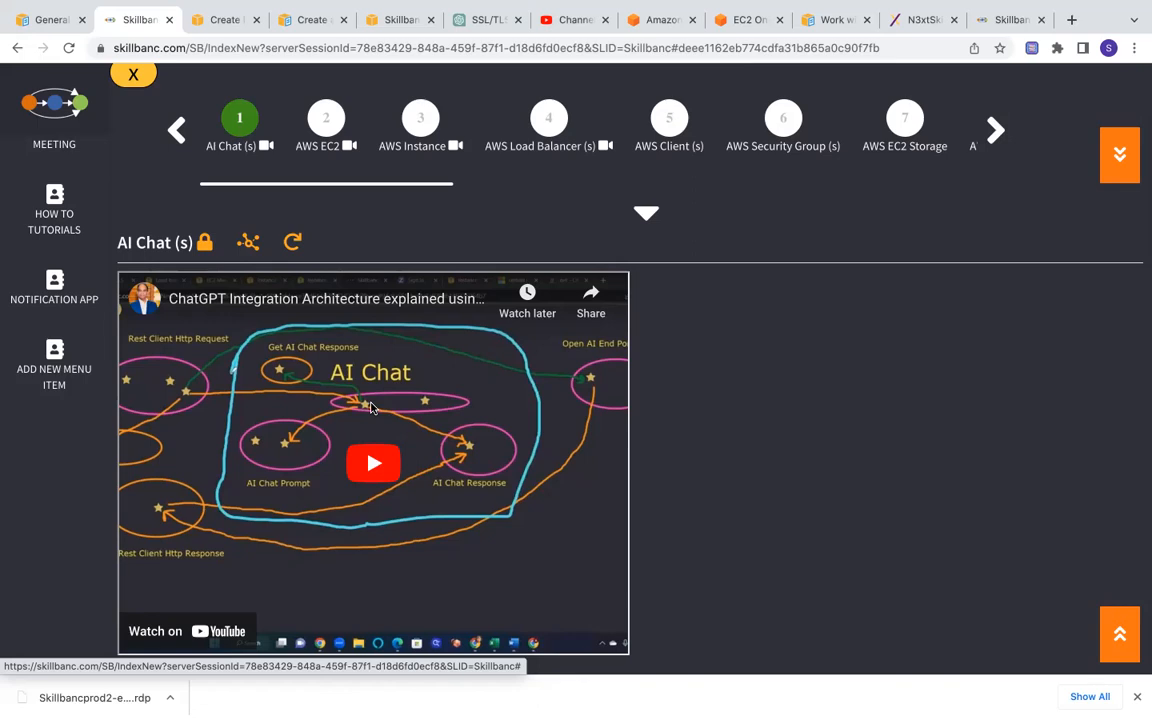
{"action": "mouse_move", "coordinate": [371, 403]}
{"action": "left_mouse_down"}
{"action": "mouse_move", "coordinate": [360, 403]}
{"action": "mouse_move", "coordinate": [372, 405]}
{"action": "mouse_move", "coordinate": [369, 386]}
{"action": "mouse_move", "coordinate": [368, 408]}
{"action": "left_mouse_up"}
{"action": "mouse_move", "coordinate": [367, 405]}
{"action": "left_mouse_down"}
{"action": "mouse_move", "coordinate": [278, 450]}
{"action": "mouse_move", "coordinate": [290, 432]}
{"action": "mouse_move", "coordinate": [306, 453]}
{"action": "mouse_move", "coordinate": [364, 409]}
{"action": "left_mouse_up"}
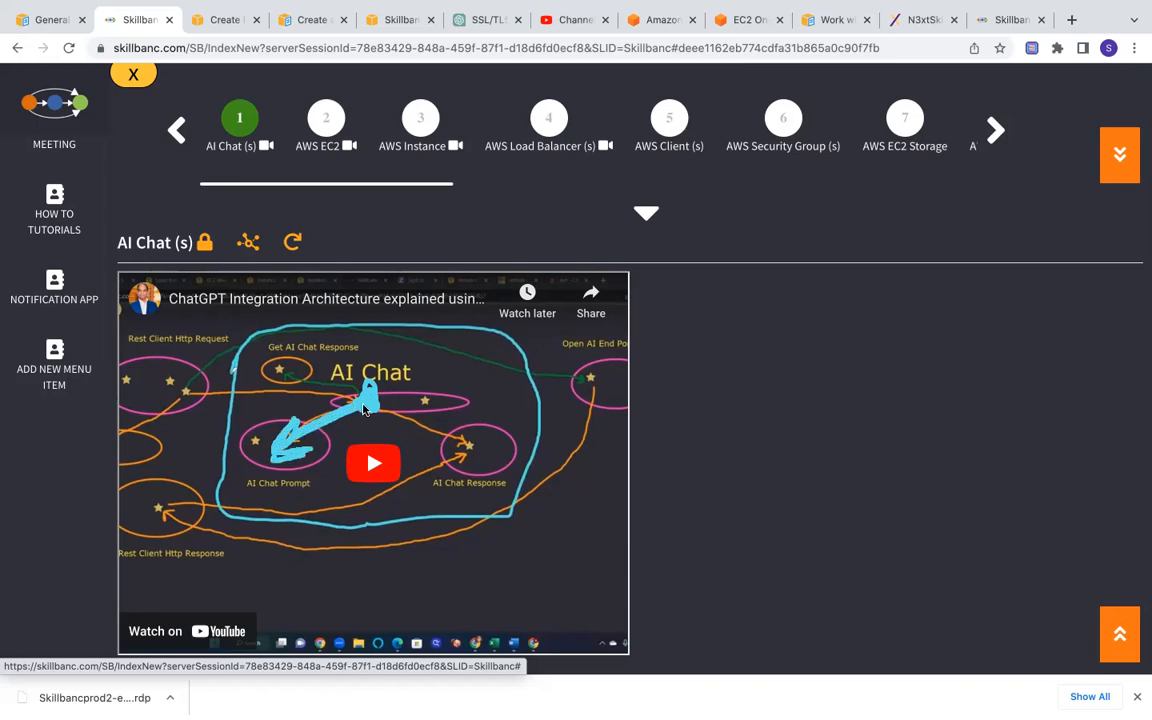
{"action": "mouse_move", "coordinate": [362, 403]}
{"action": "left_mouse_down"}
{"action": "mouse_move", "coordinate": [273, 370]}
{"action": "mouse_move", "coordinate": [318, 364]}
{"action": "mouse_move", "coordinate": [274, 368]}
{"action": "mouse_move", "coordinate": [290, 376]}
{"action": "mouse_move", "coordinate": [267, 361]}
{"action": "mouse_move", "coordinate": [468, 446]}
{"action": "mouse_move", "coordinate": [463, 421]}
{"action": "mouse_move", "coordinate": [452, 453]}
{"action": "mouse_move", "coordinate": [477, 446]}
{"action": "mouse_move", "coordinate": [463, 432]}
{"action": "mouse_move", "coordinate": [474, 451]}
{"action": "left_mouse_up"}
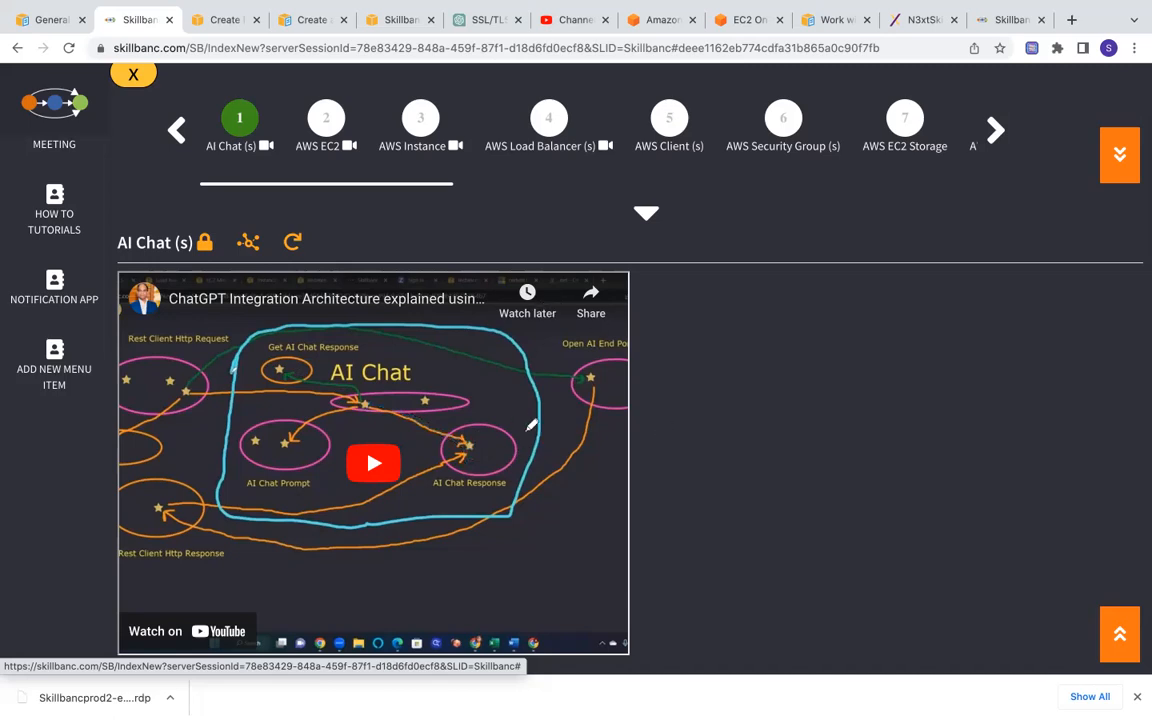
- Open the existing record in the AI Chat list for editing
{"action": "scroll", "coordinate": [697, 515], "scroll_direction": "down", "scroll_amount": 5}
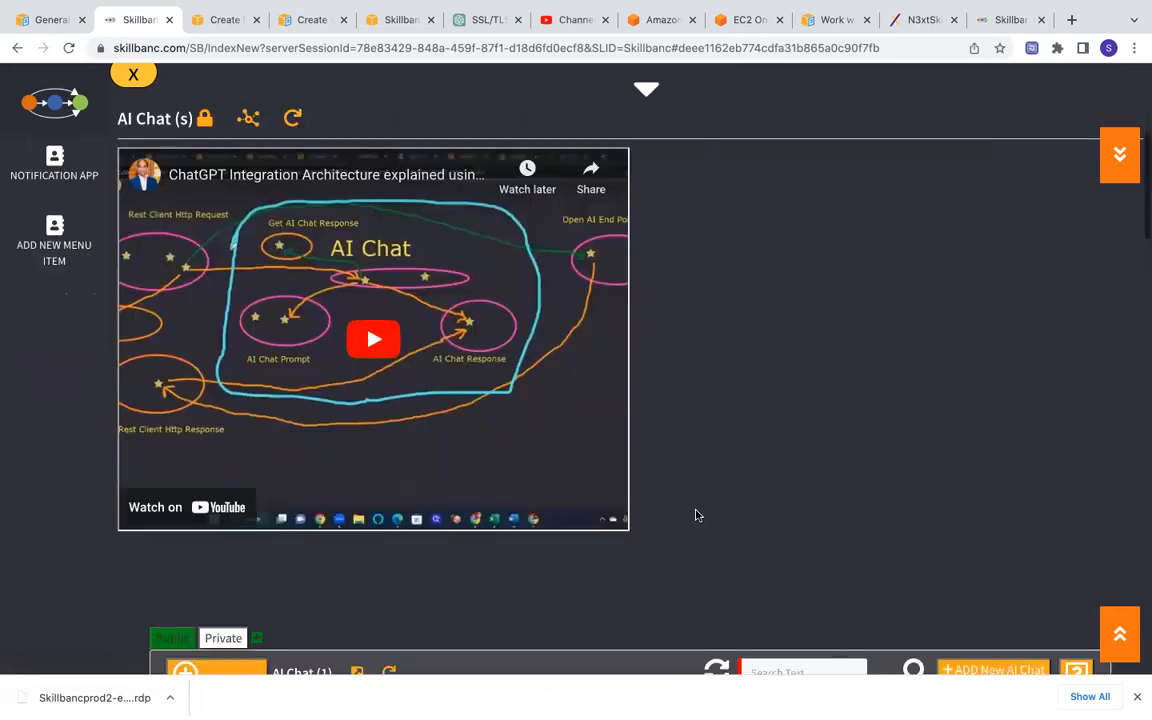
{"action": "scroll", "coordinate": [695, 514], "scroll_direction": "down", "scroll_amount": 2}
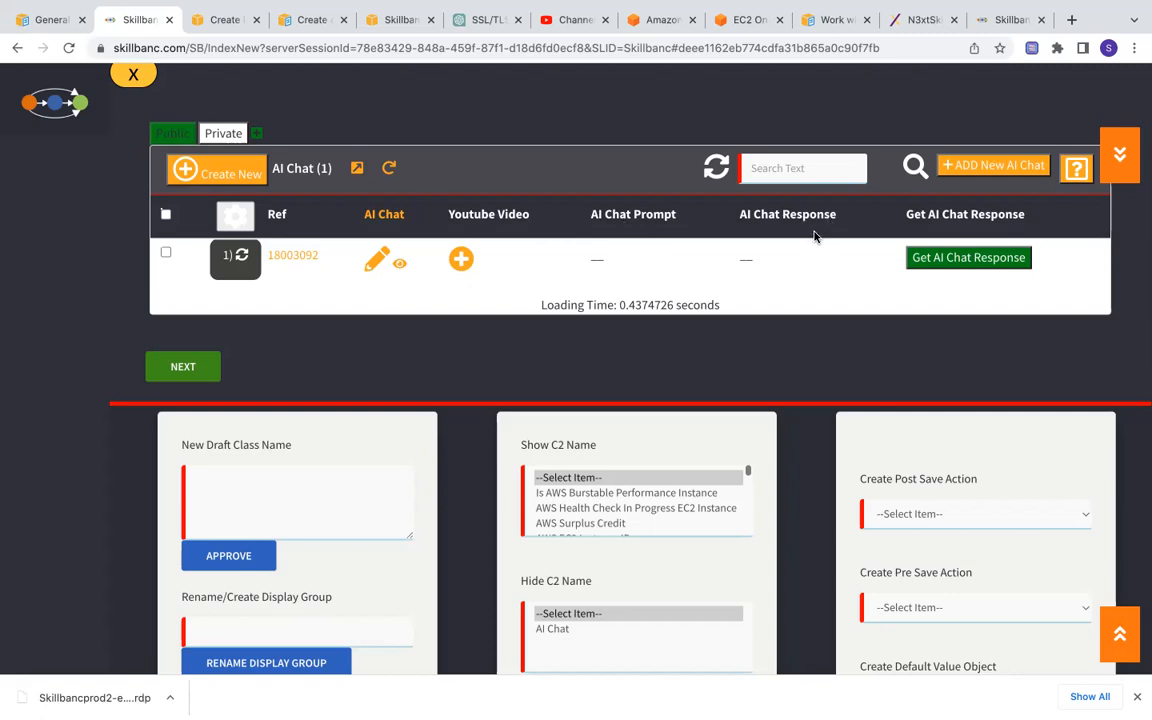
{"action": "left_click", "coordinate": [377, 261]}
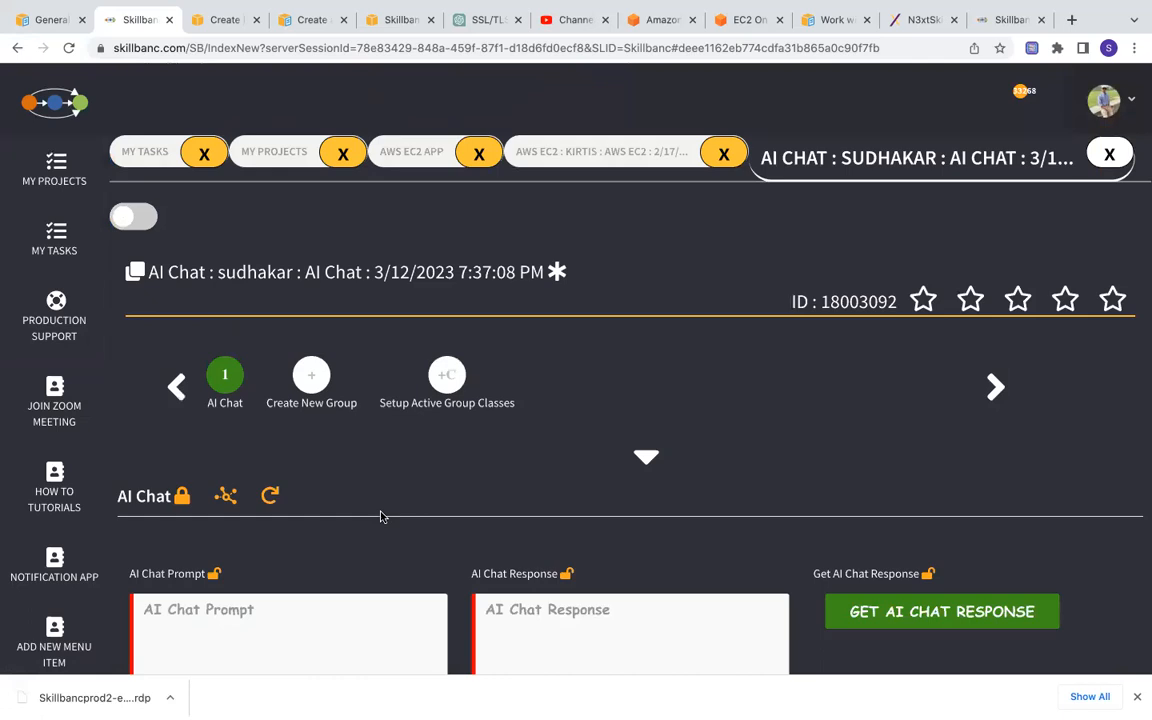
- Enter "What is a AWS security group and why is it important?" as the AI chat prompt
{"action": "scroll", "coordinate": [380, 516], "scroll_direction": "down", "scroll_amount": 5}
{"action": "left_click", "coordinate": [347, 452]}
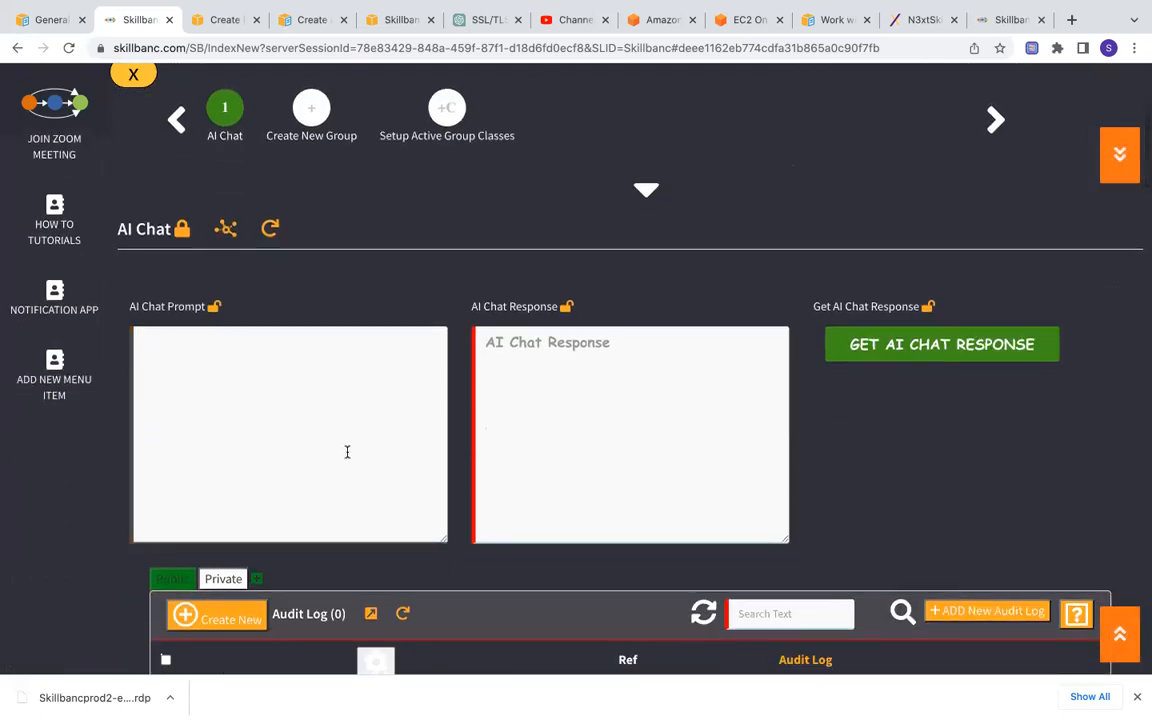
{"action": "type", "text": "What is a security group"}
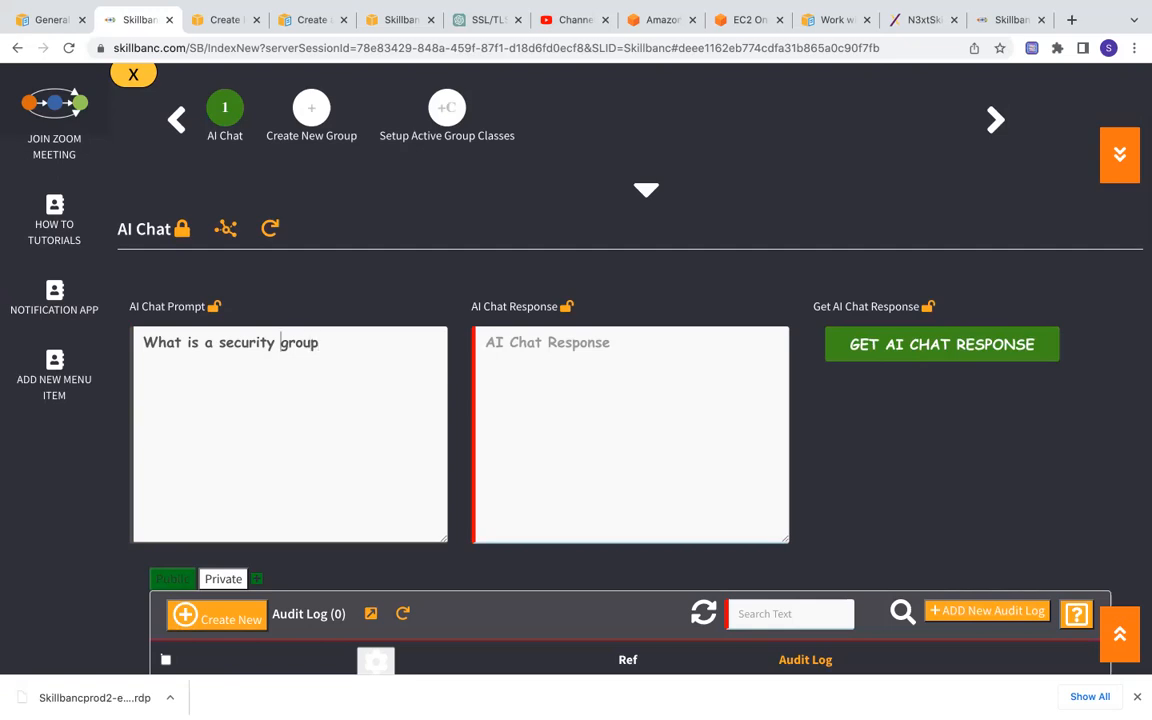
{"action": "type", "text": "AWS "}
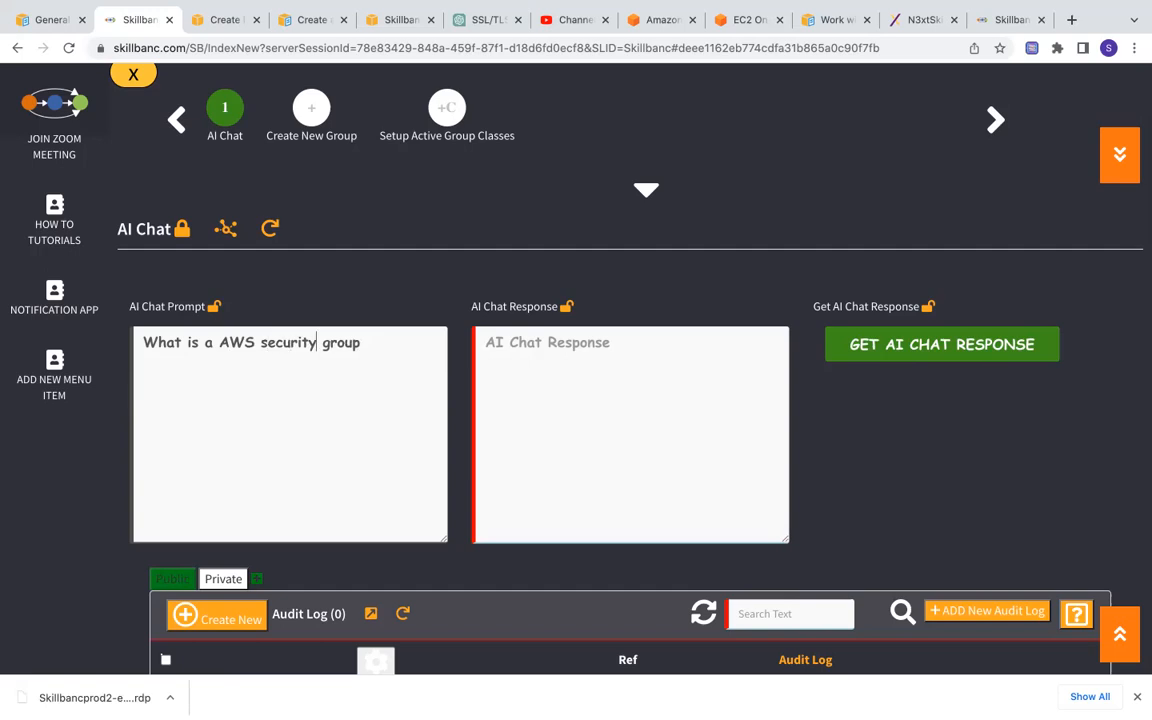
{"action": "type", "text": "ndd "}
{"action": "type", "text": " wh"}
{"action": "type", "text": "y is it important"}
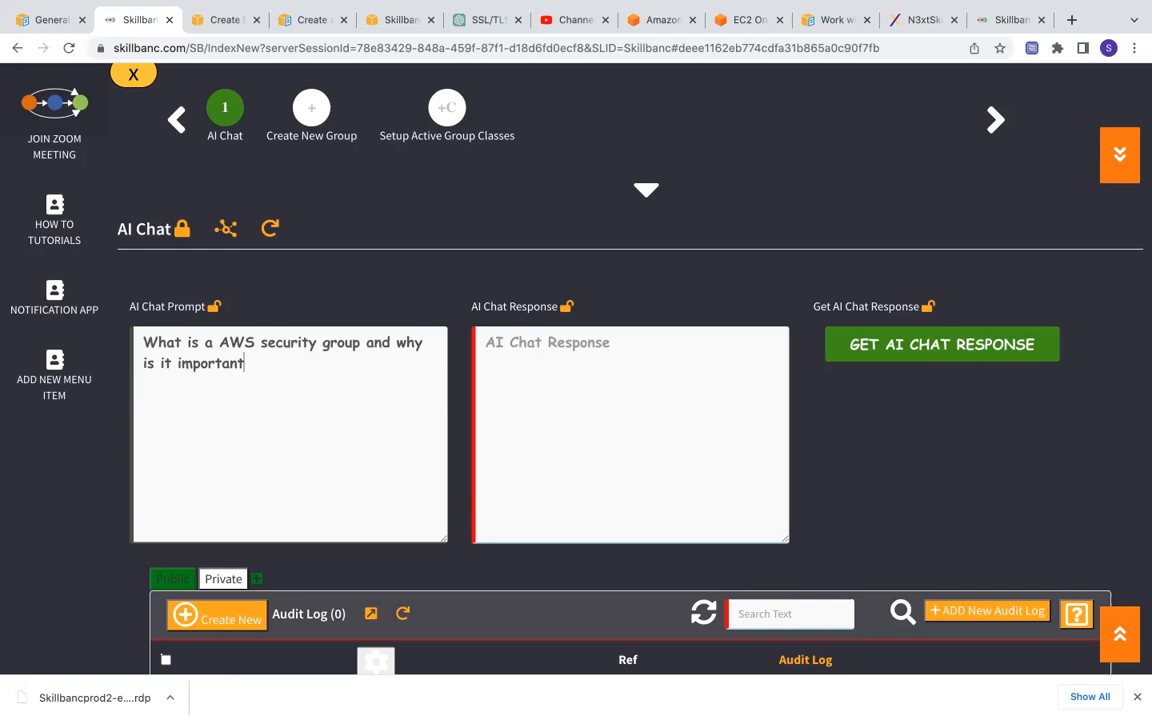
- Request the AI chat response for the prompt, confirm the process, and read the full answer
{"action": "left_click", "coordinate": [934, 347]}
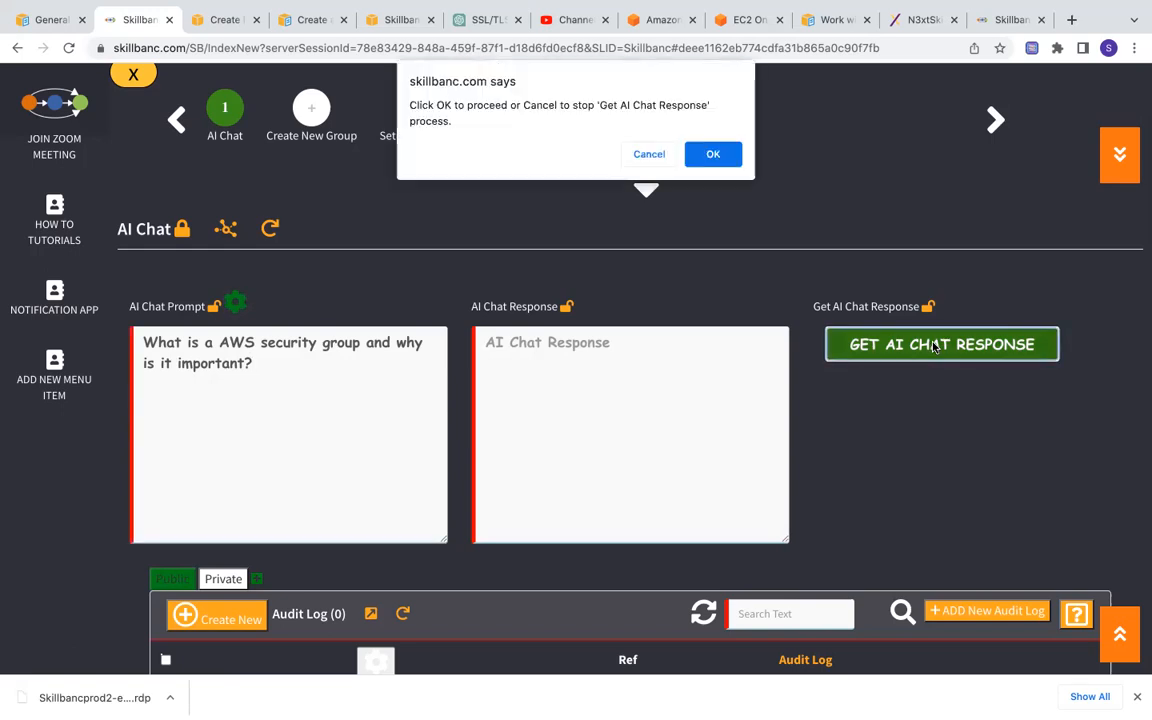
{"action": "left_click", "coordinate": [719, 159]}
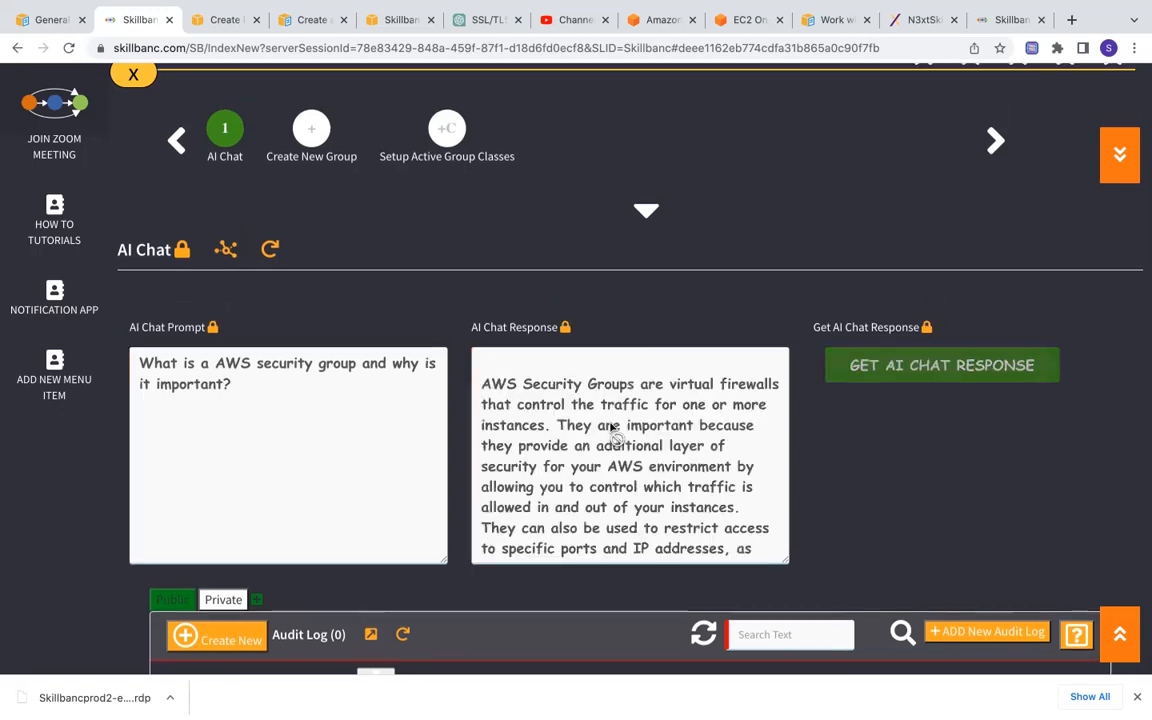
{"action": "scroll", "coordinate": [610, 425], "scroll_direction": "down", "scroll_amount": 2}
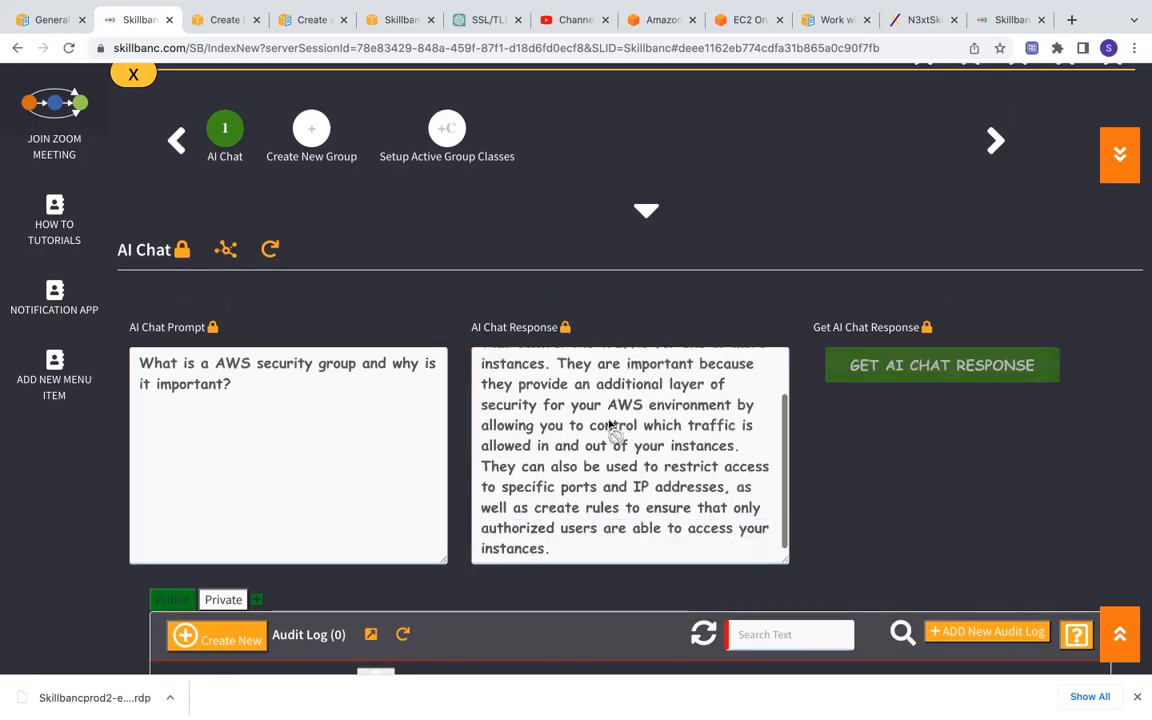
{"action": "scroll", "coordinate": [612, 423], "scroll_direction": "up", "scroll_amount": 2}
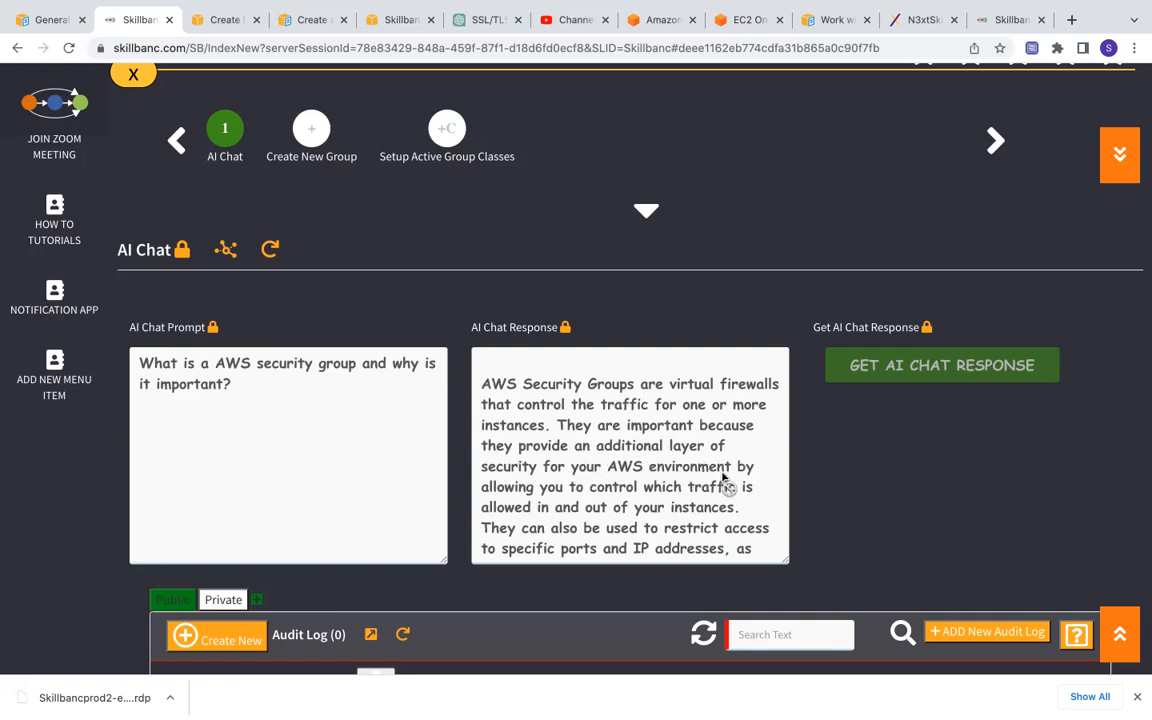
{"action": "scroll", "coordinate": [590, 503], "scroll_direction": "down", "scroll_amount": 3}
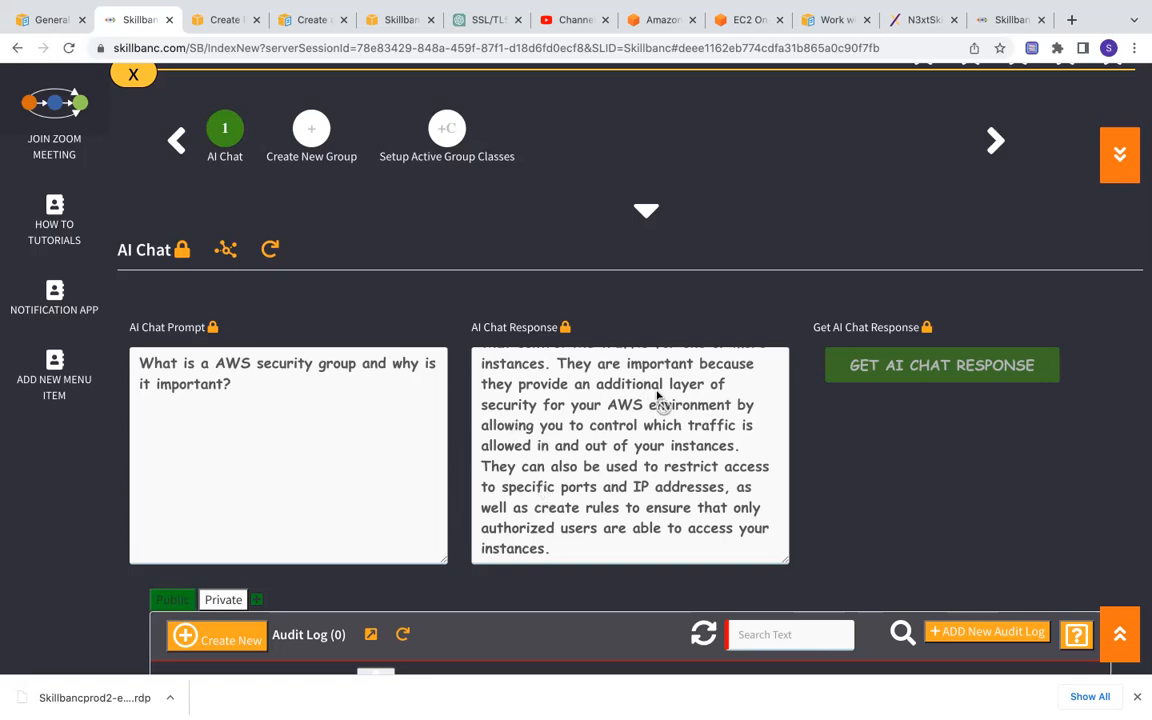
{"action": "scroll", "coordinate": [651, 393], "scroll_direction": "up", "scroll_amount": 2}
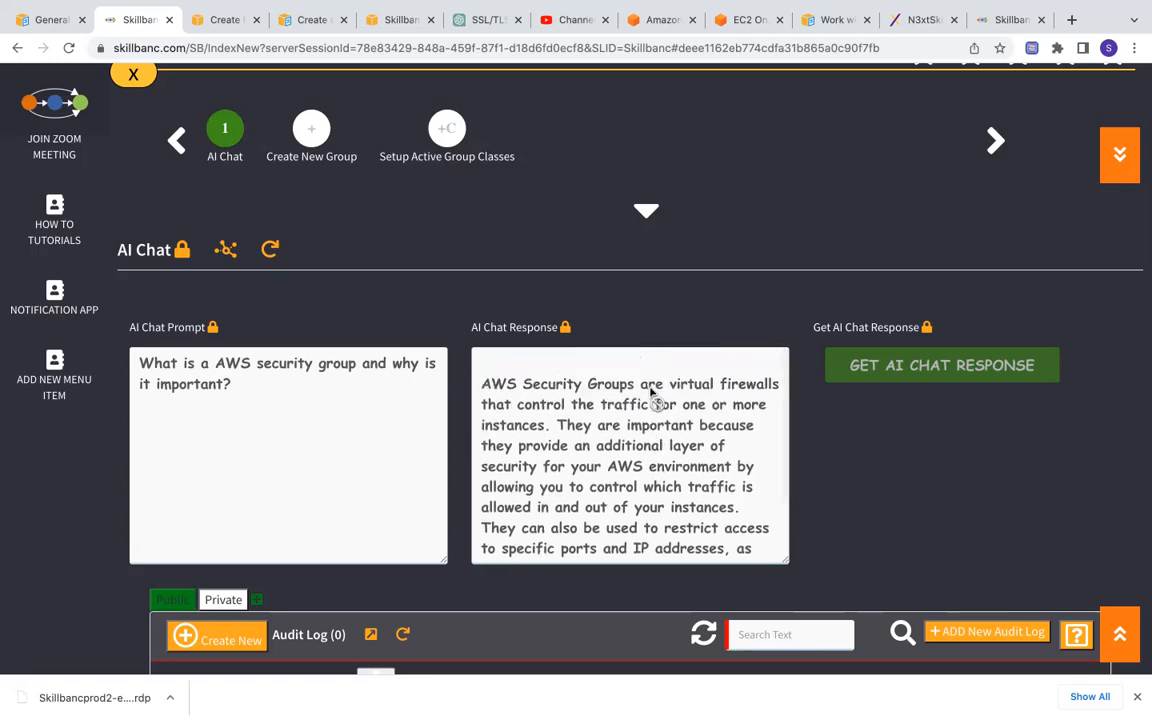
{"action": "scroll", "coordinate": [651, 393], "scroll_direction": "down", "scroll_amount": 3}
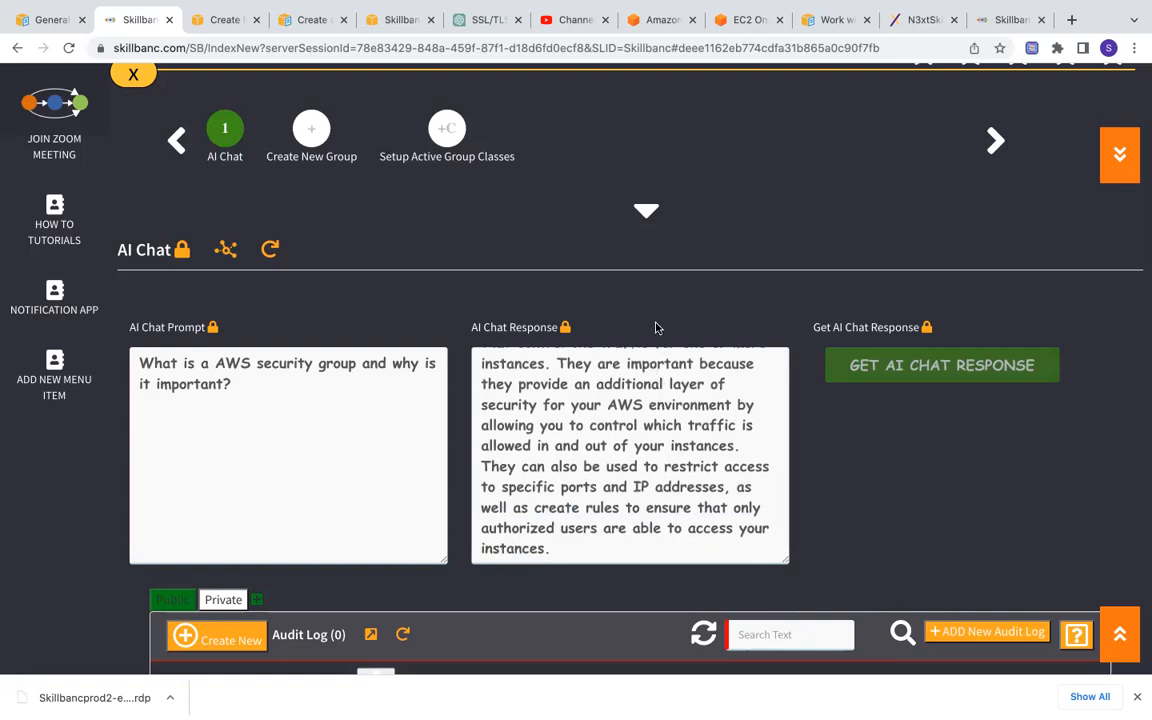
- Examine the Audit Log, AI JSON and AI Response JSON tables below the chat for the request and response data
{"action": "scroll", "coordinate": [647, 312], "scroll_direction": "down", "scroll_amount": 5}
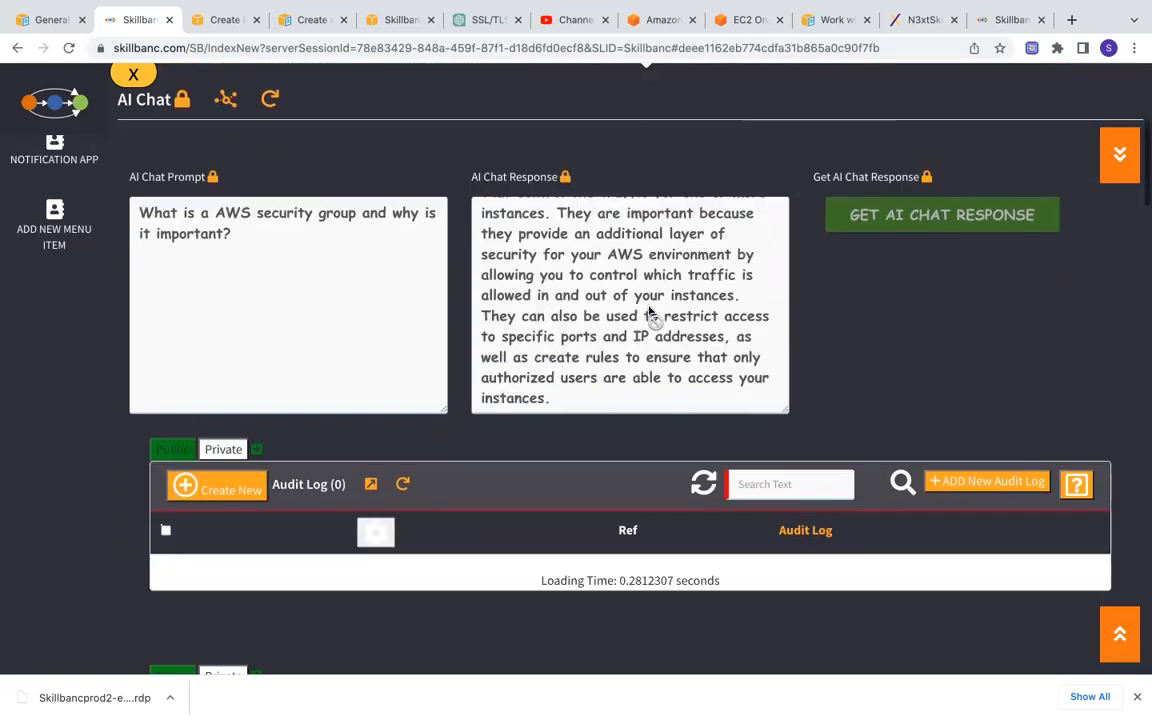
{"action": "scroll", "coordinate": [648, 312], "scroll_direction": "down", "scroll_amount": 2}
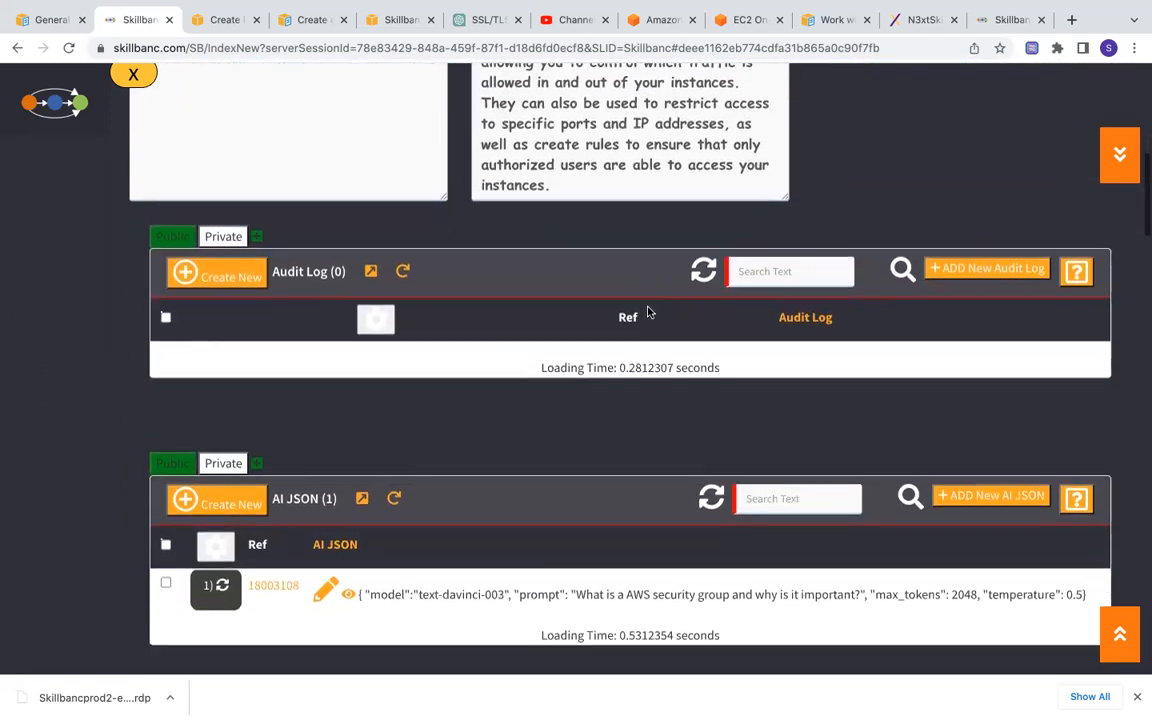
{"action": "scroll", "coordinate": [648, 312], "scroll_direction": "up", "scroll_amount": 2}
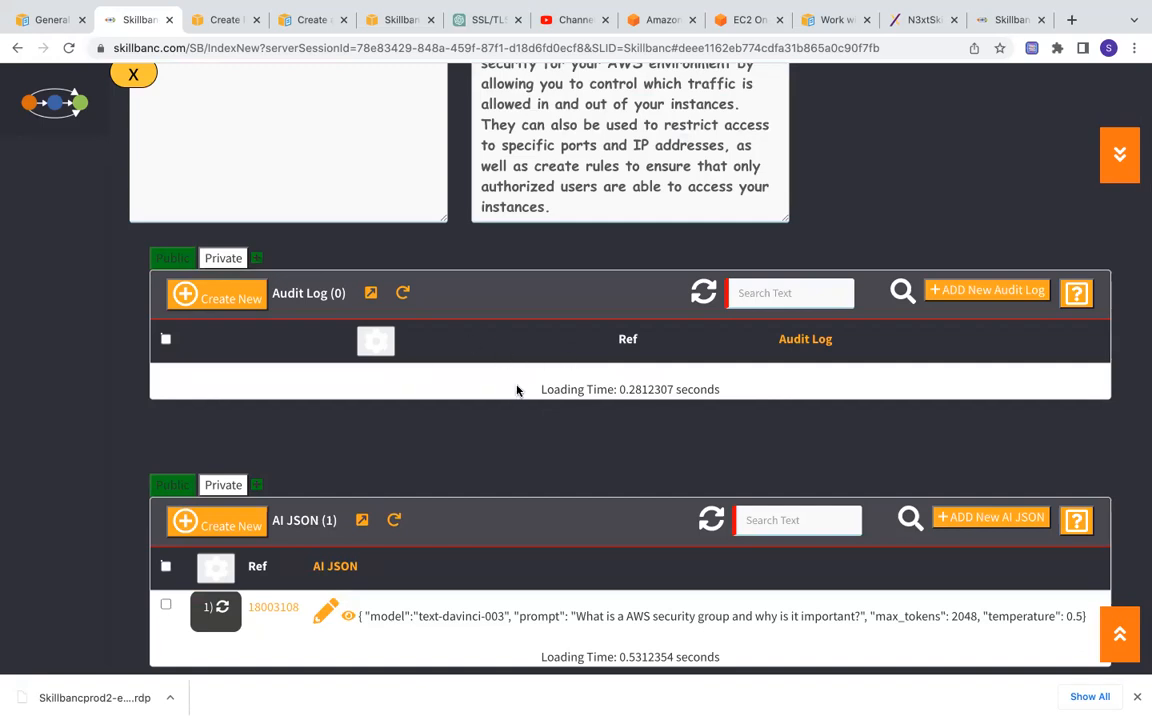
{"action": "scroll", "coordinate": [514, 403], "scroll_direction": "down", "scroll_amount": 2}
{"action": "scroll", "coordinate": [514, 403], "scroll_direction": "down", "scroll_amount": 4}
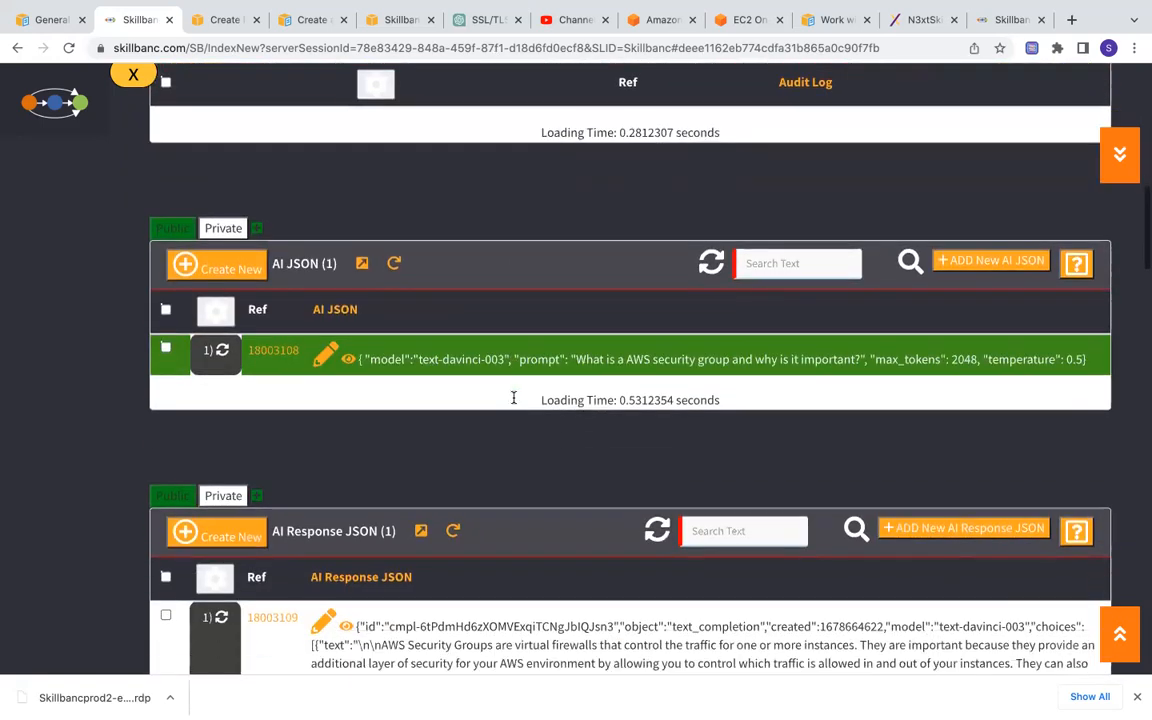
{"action": "scroll", "coordinate": [514, 403], "scroll_direction": "down", "scroll_amount": 1}
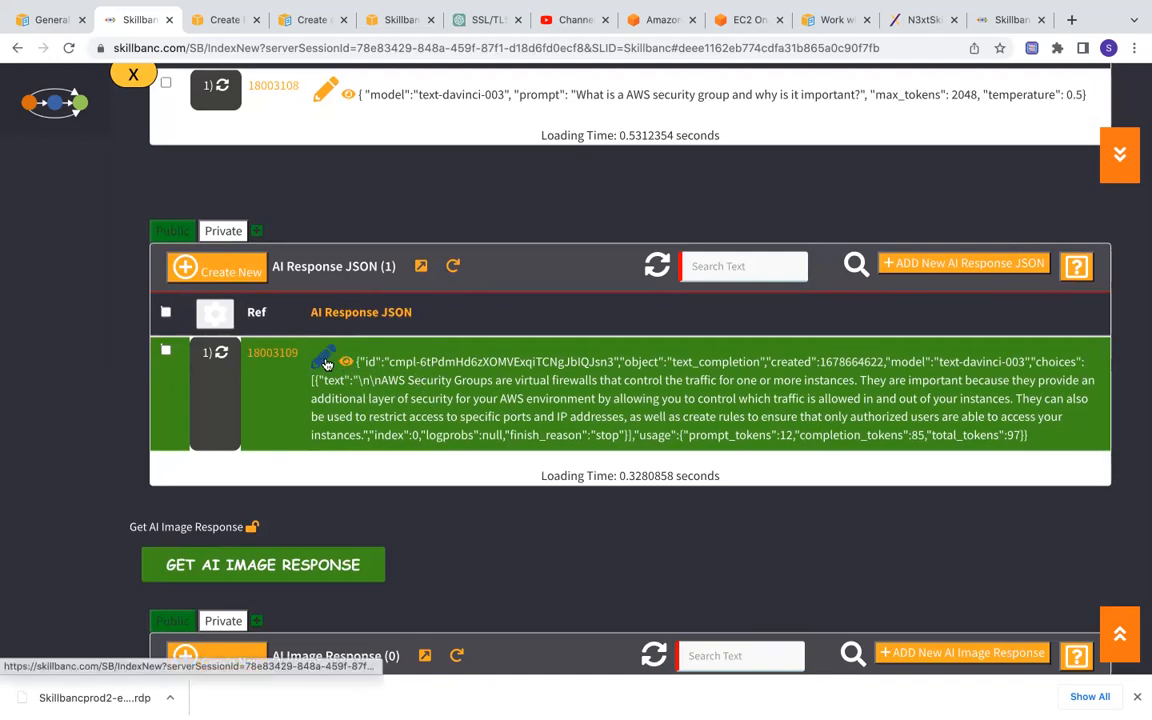
{"action": "scroll", "coordinate": [465, 391], "scroll_direction": "up", "scroll_amount": 7}
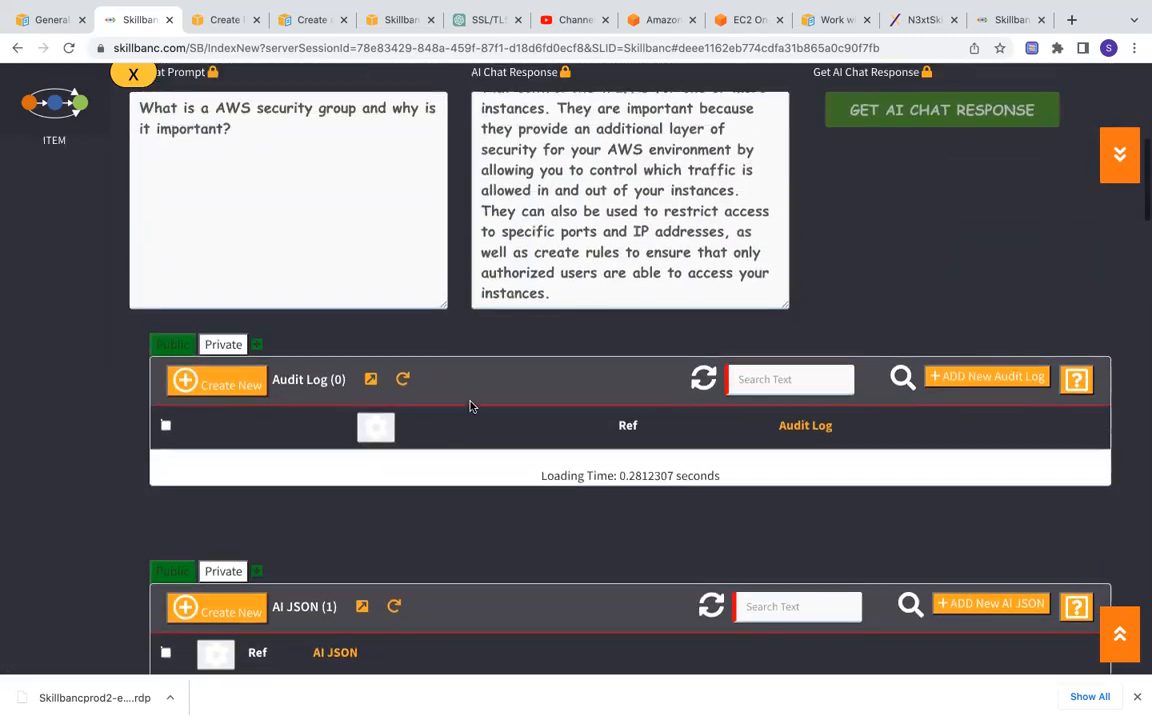
{"action": "scroll", "coordinate": [540, 463], "scroll_direction": "down", "scroll_amount": 1}
{"action": "scroll", "coordinate": [537, 462], "scroll_direction": "down", "scroll_amount": 10}
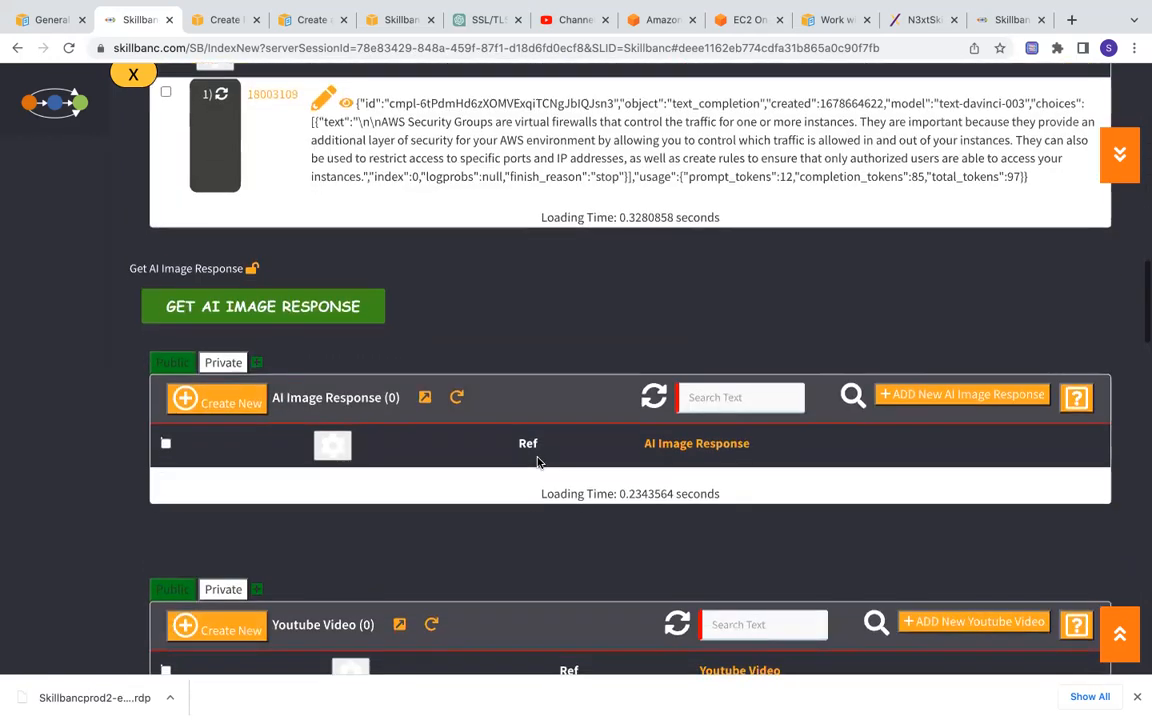
{"action": "scroll", "coordinate": [537, 462], "scroll_direction": "up", "scroll_amount": 6}
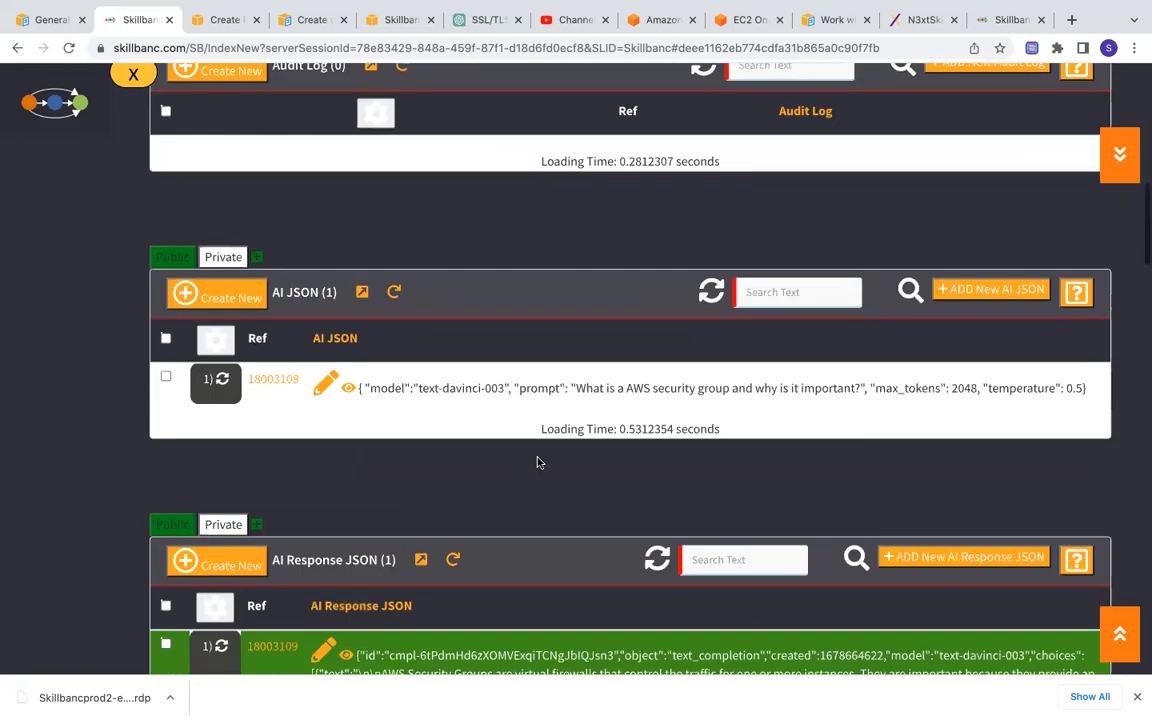
- Close the AI chat record and refresh the AI Chat list of the AWS EC2 record
{"action": "scroll", "coordinate": [537, 462], "scroll_direction": "up", "scroll_amount": 8}
{"action": "scroll", "coordinate": [537, 462], "scroll_direction": "down", "scroll_amount": 1}
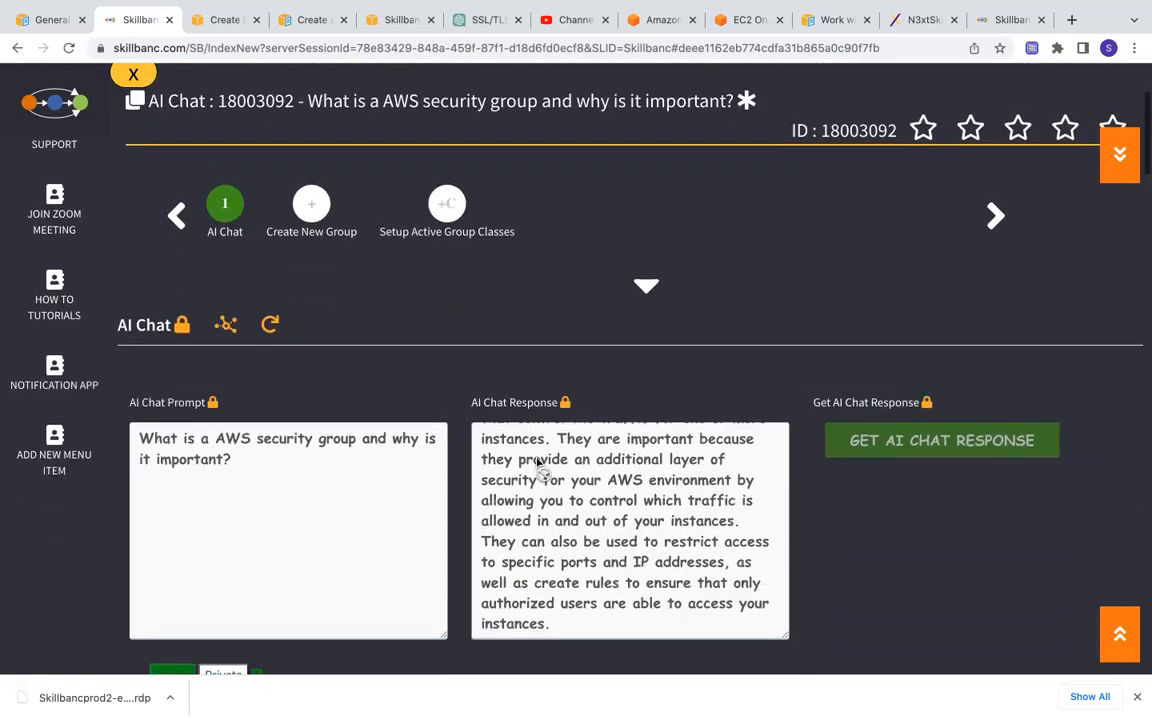
{"action": "scroll", "coordinate": [537, 462], "scroll_direction": "up", "scroll_amount": 3}
{"action": "scroll", "coordinate": [494, 352], "scroll_direction": "up", "scroll_amount": 2}
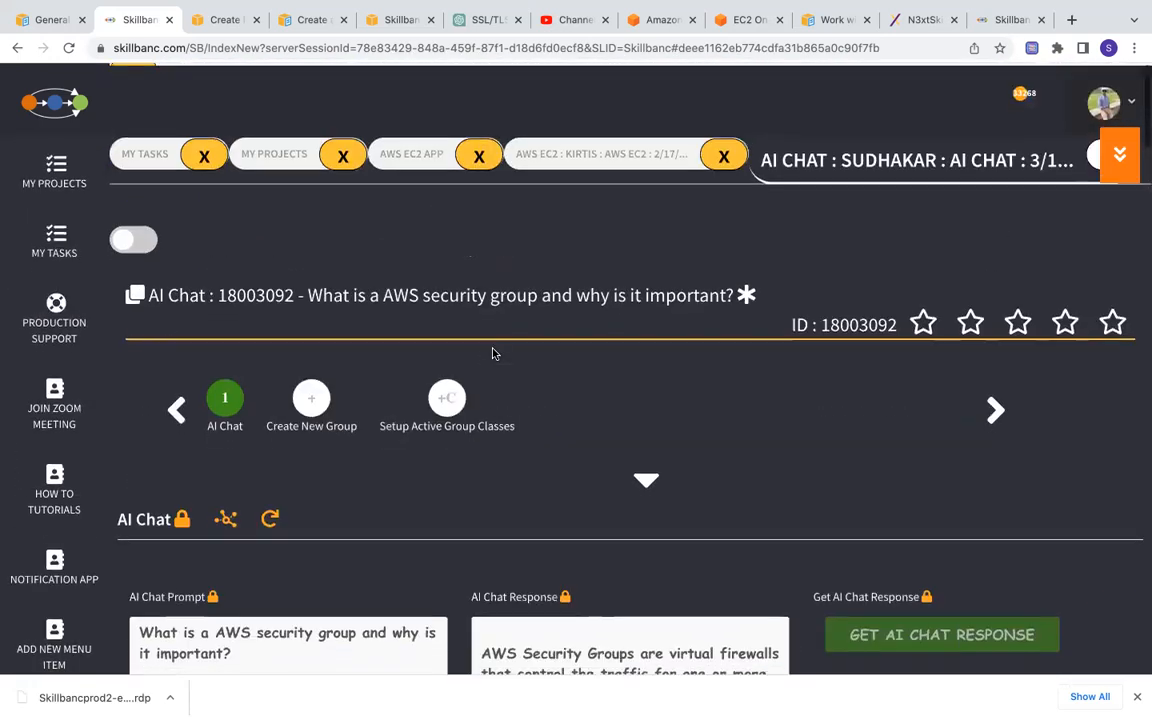
{"action": "left_click", "coordinate": [1096, 155]}
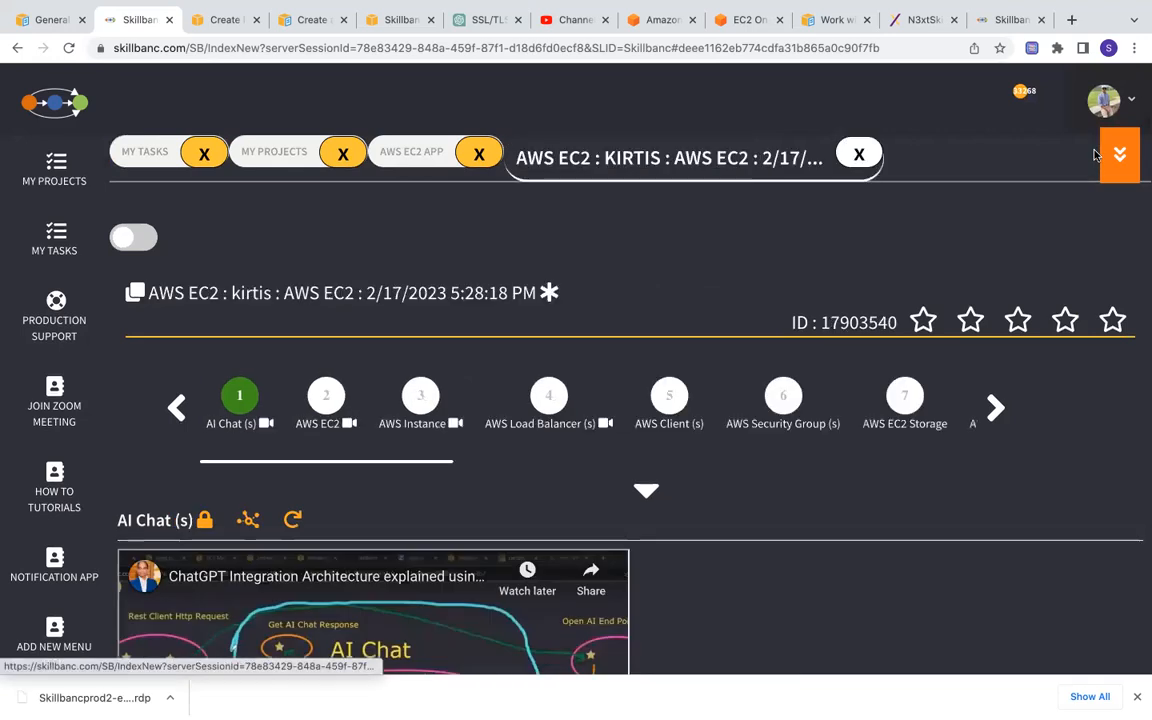
{"action": "scroll", "coordinate": [656, 366], "scroll_direction": "up", "scroll_amount": 4}
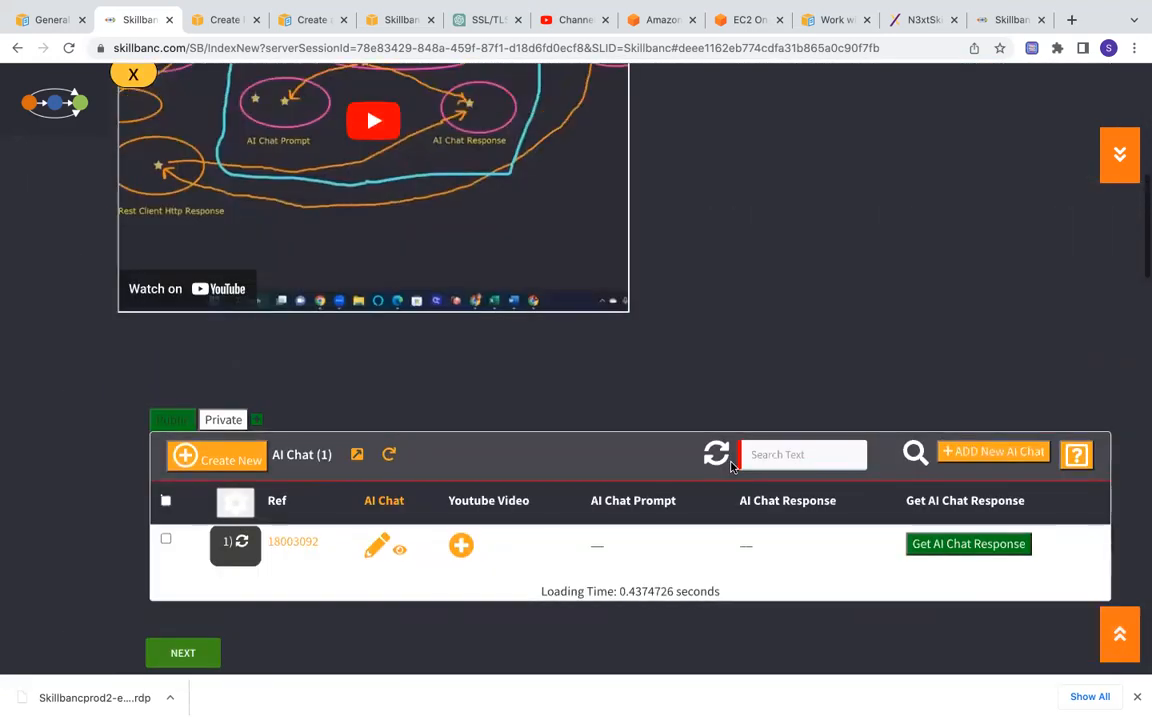
{"action": "left_click", "coordinate": [716, 455]}
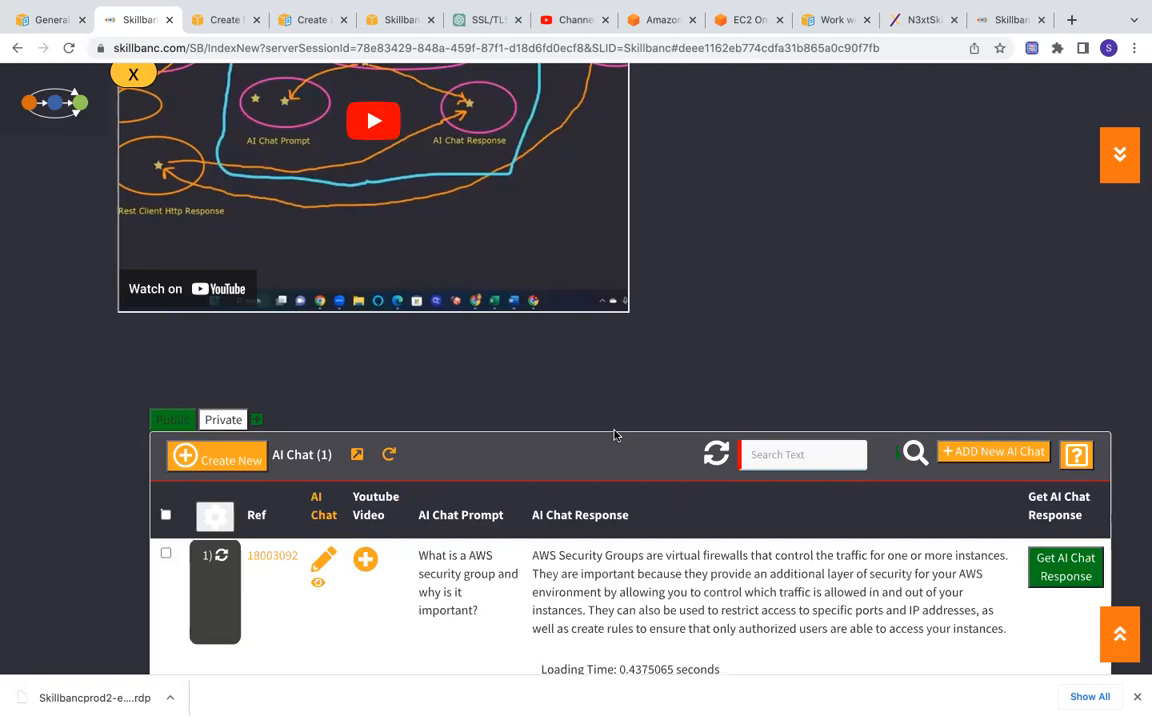
- Create a new AI Chat record from the AI Chat list and show its empty prompt field
{"action": "scroll", "coordinate": [600, 440], "scroll_direction": "down", "scroll_amount": 2}
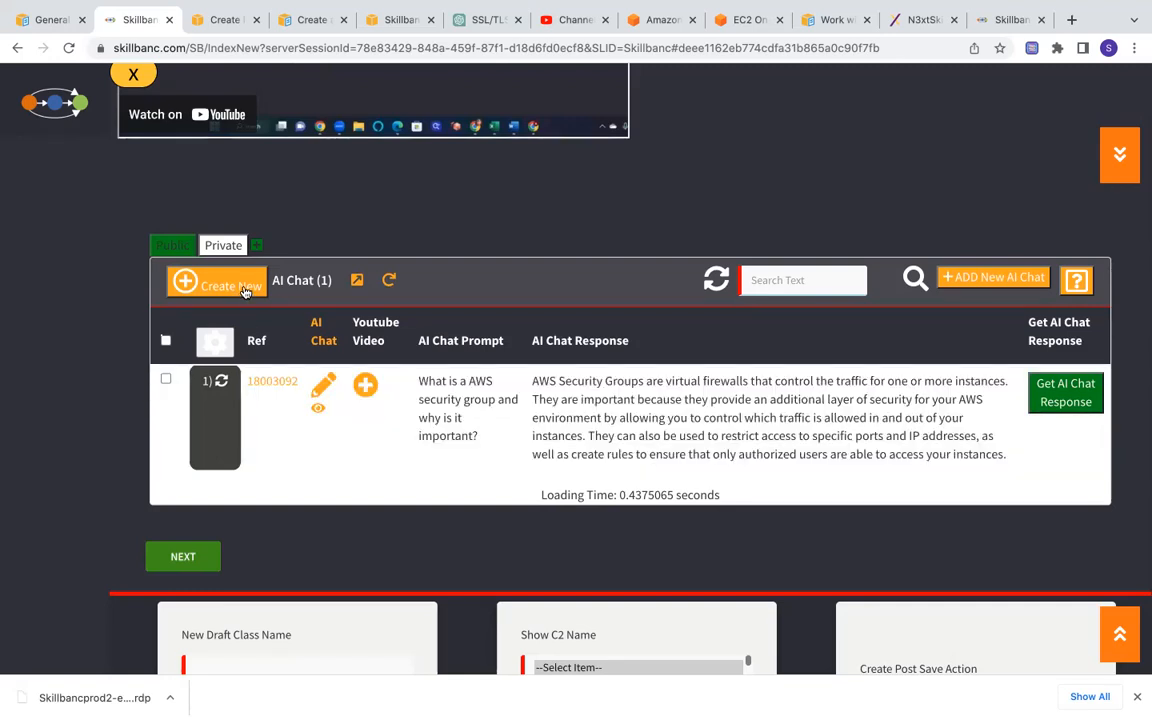
{"action": "left_click", "coordinate": [242, 290]}
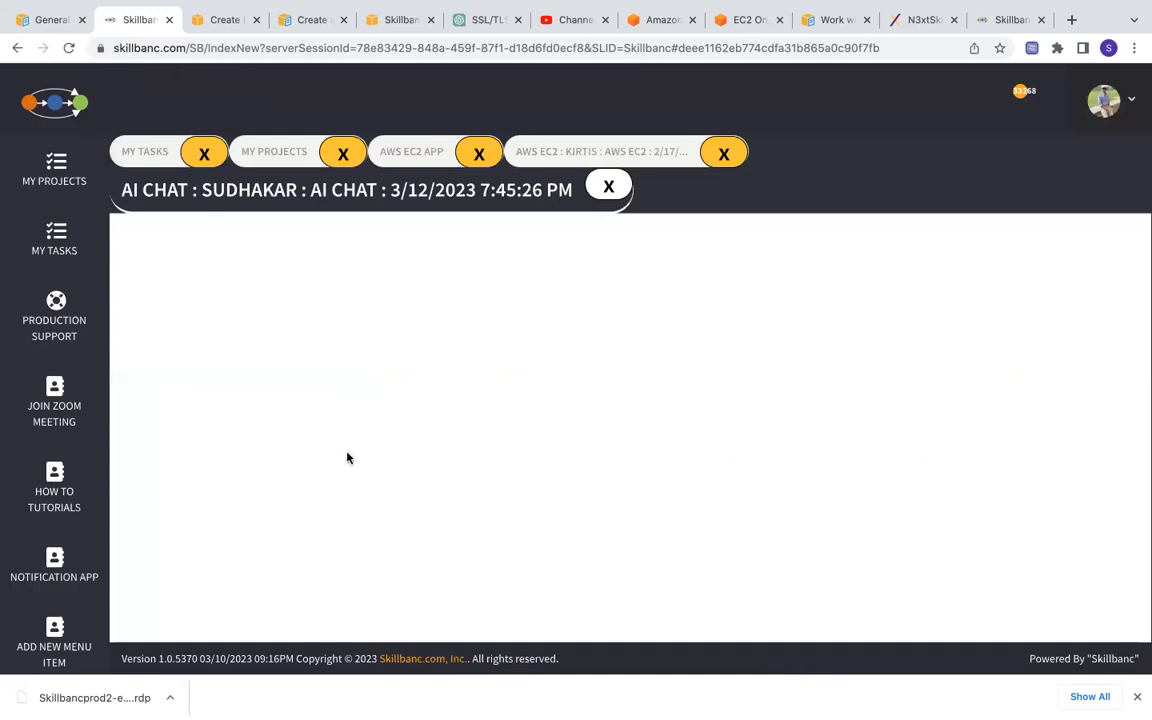
{"action": "scroll", "coordinate": [347, 455], "scroll_direction": "down", "scroll_amount": 3}
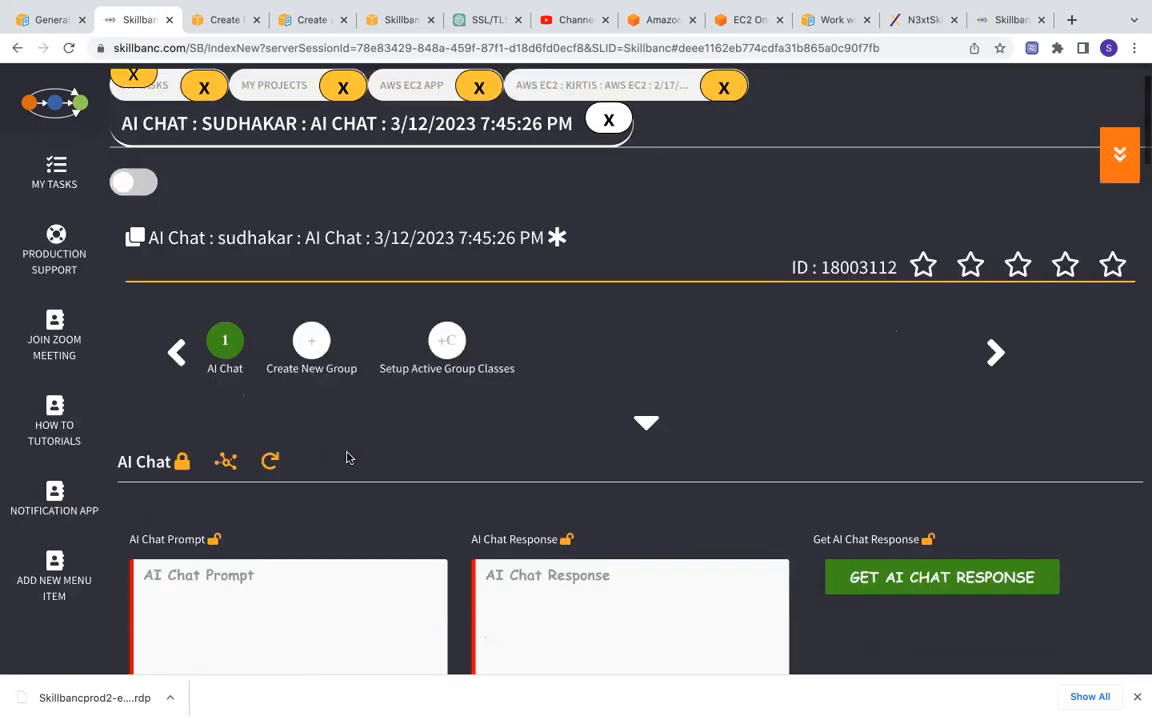
- Enter the AI Chat prompt "Which instance type do you suggest for a web application with 1000 daily users spending 10 min on an average"
{"action": "left_click", "coordinate": [296, 423]}
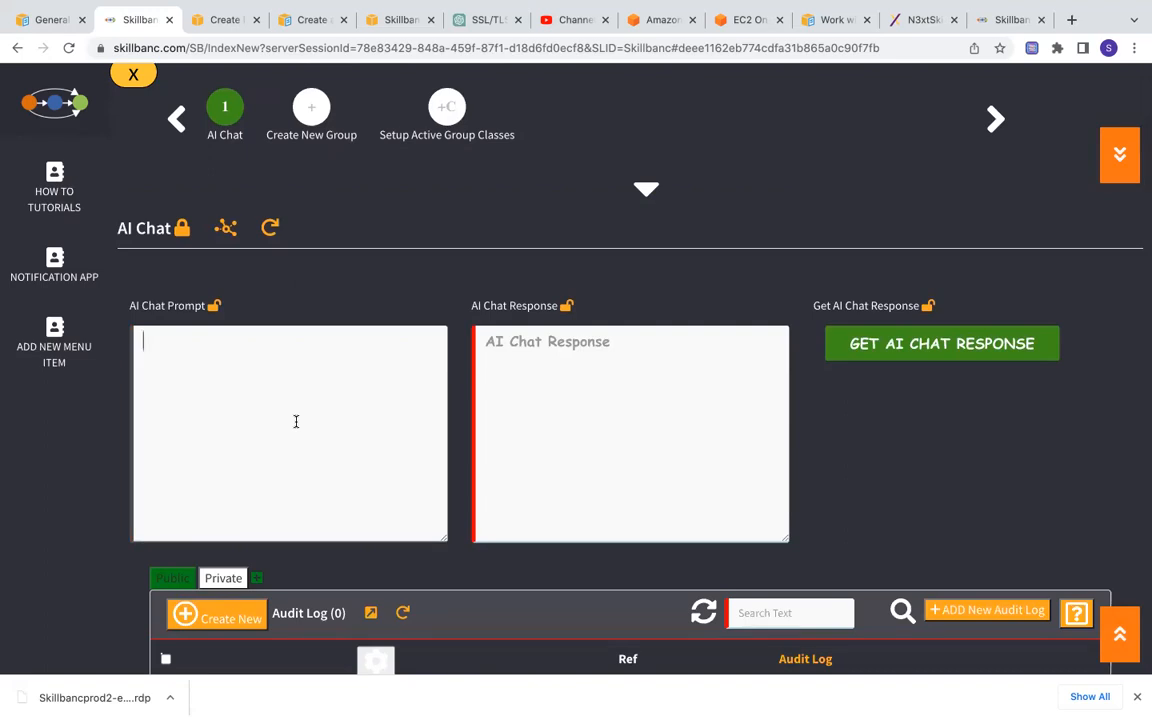
{"action": "type", "text": "Which instance ty"}
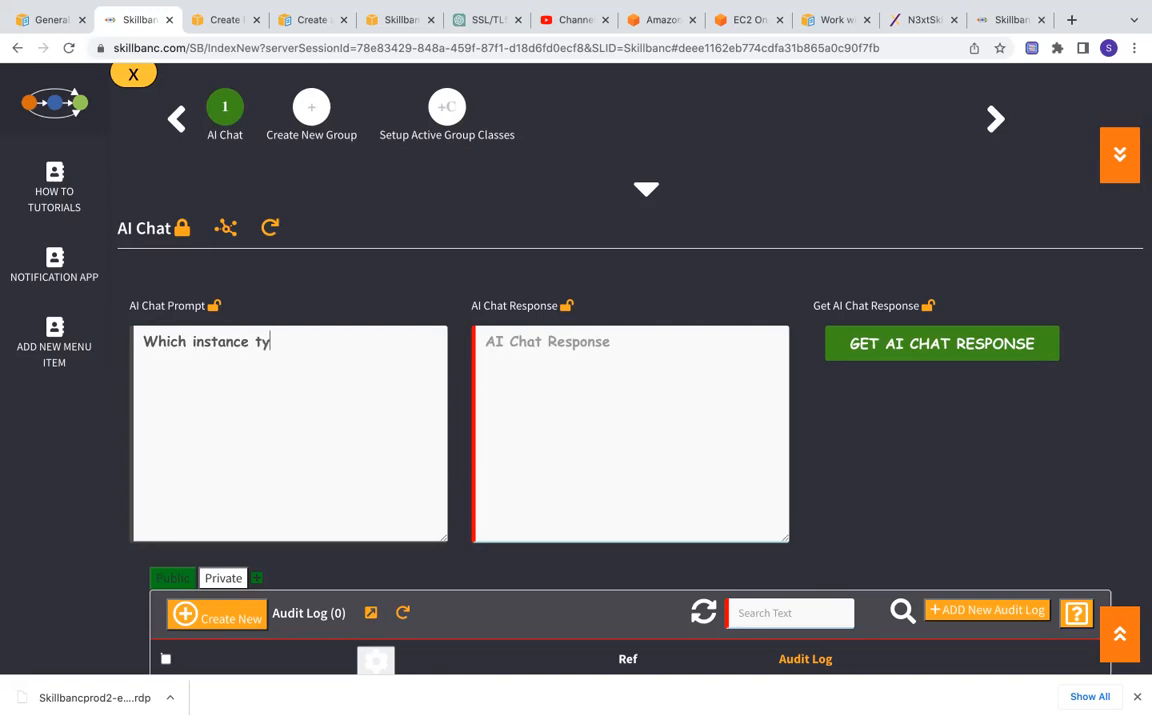
{"action": "type", "text": "pe do you suggest"}
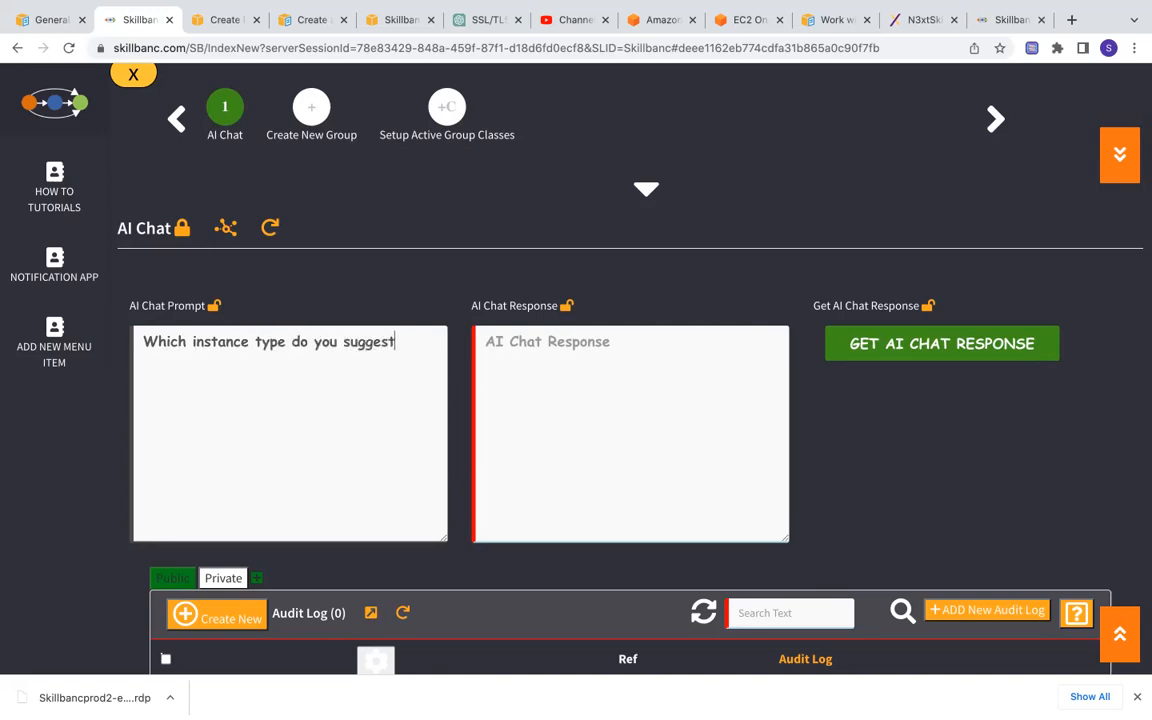
{"action": "type", "text": " for a web application"}
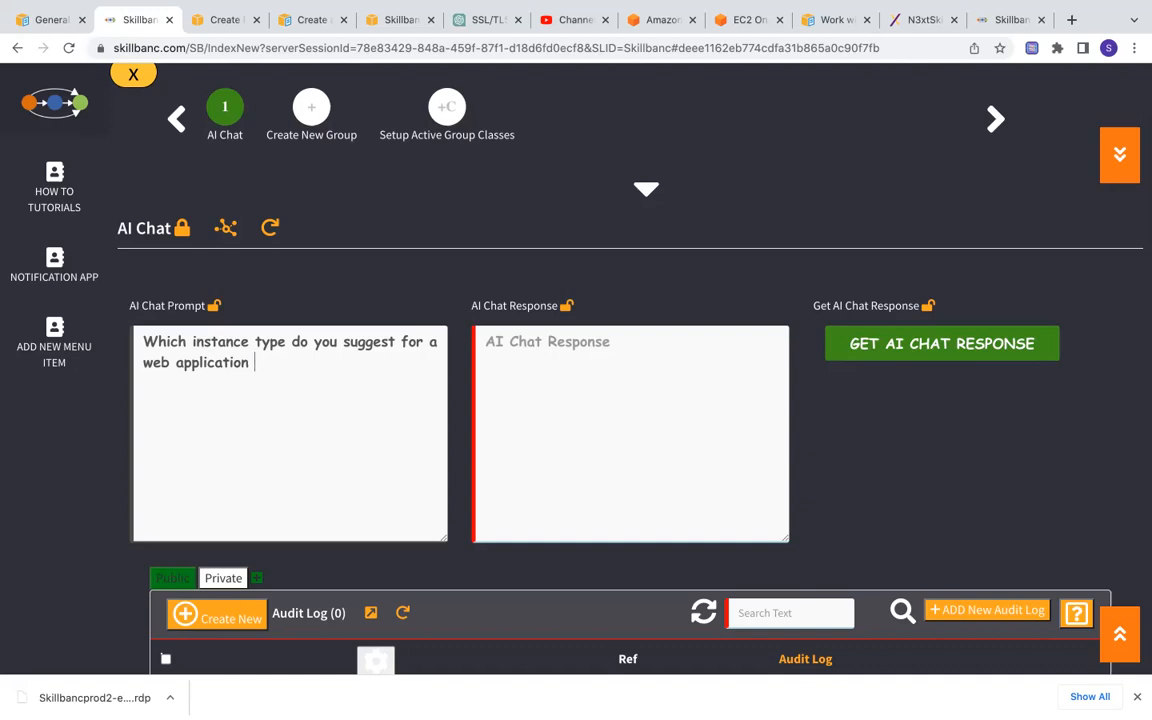
{"action": "type", "text": " with daily users "}
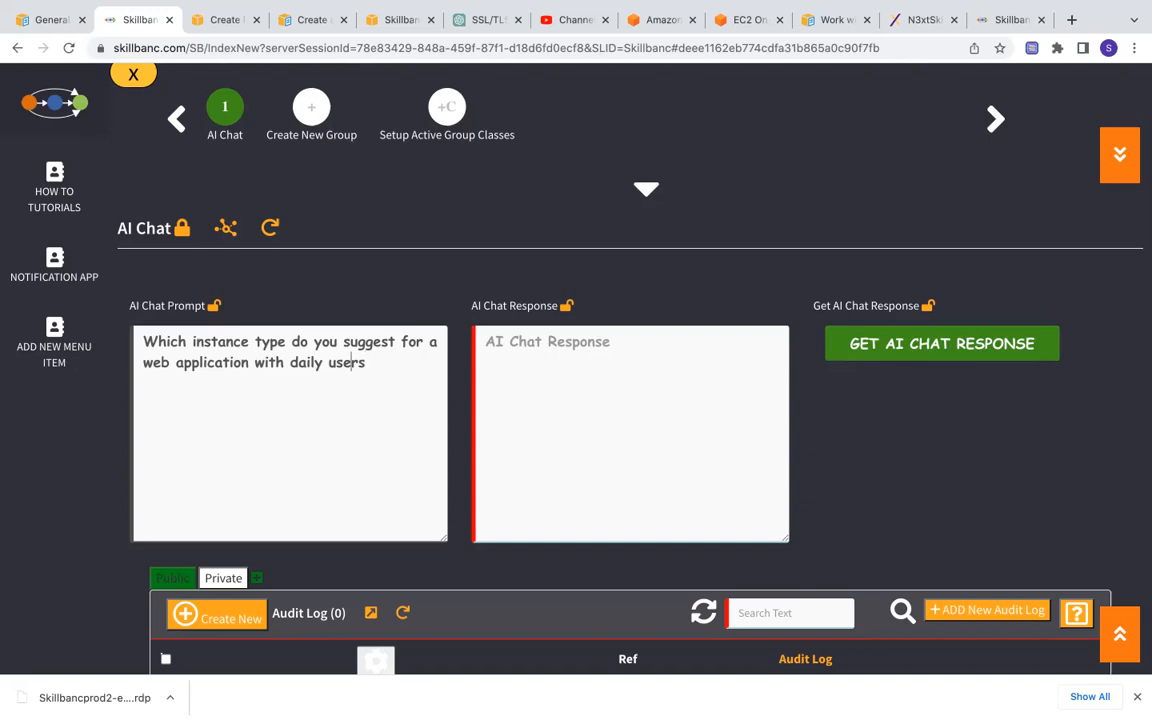
{"action": "type", "text": "1"}
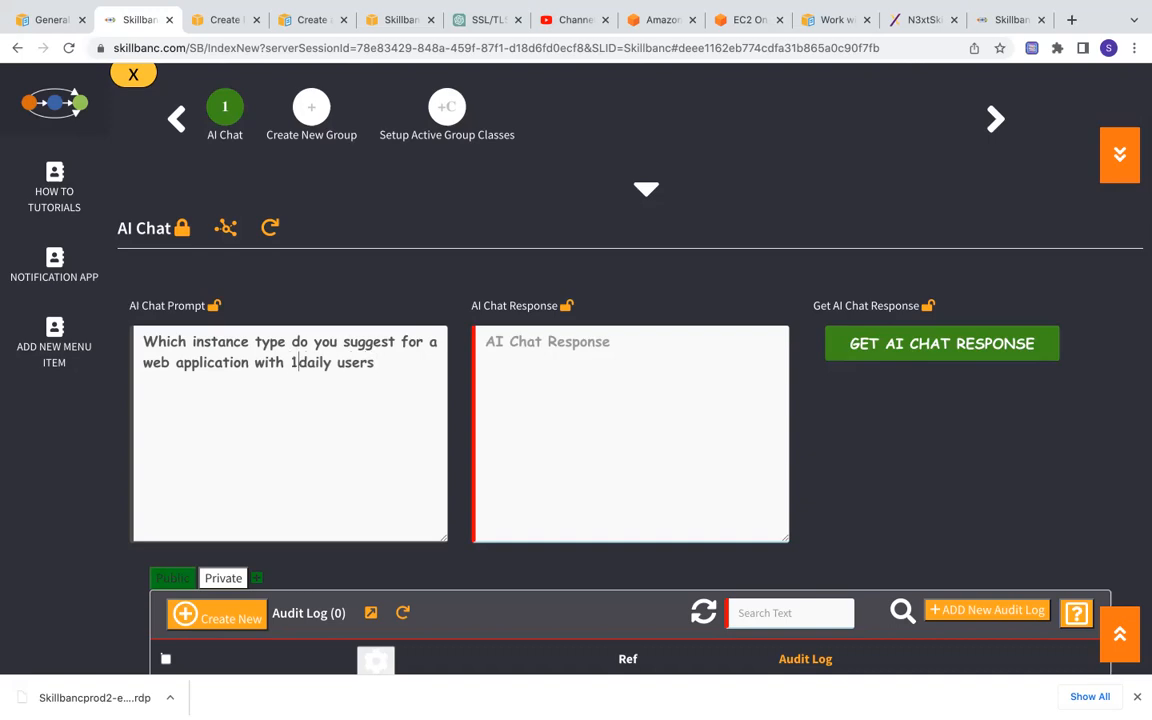
{"action": "type", "text": "000 "}
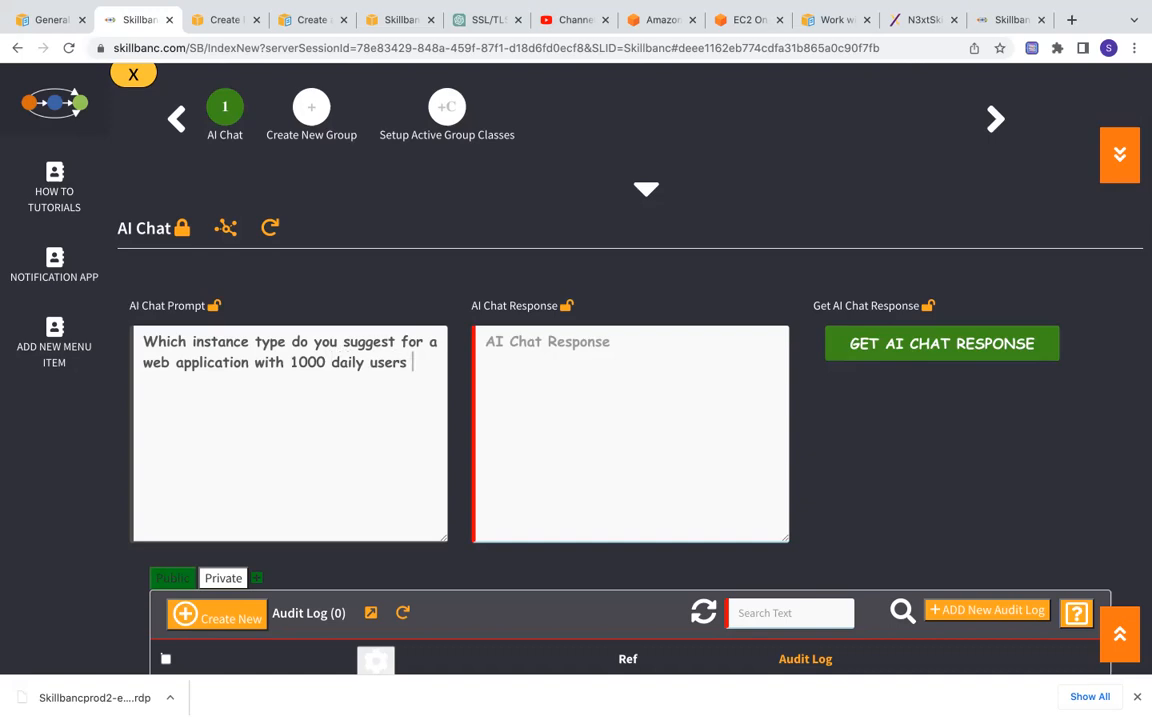
{"action": "type", "text": "spending 1"}
{"action": "type", "text": "0 min "}
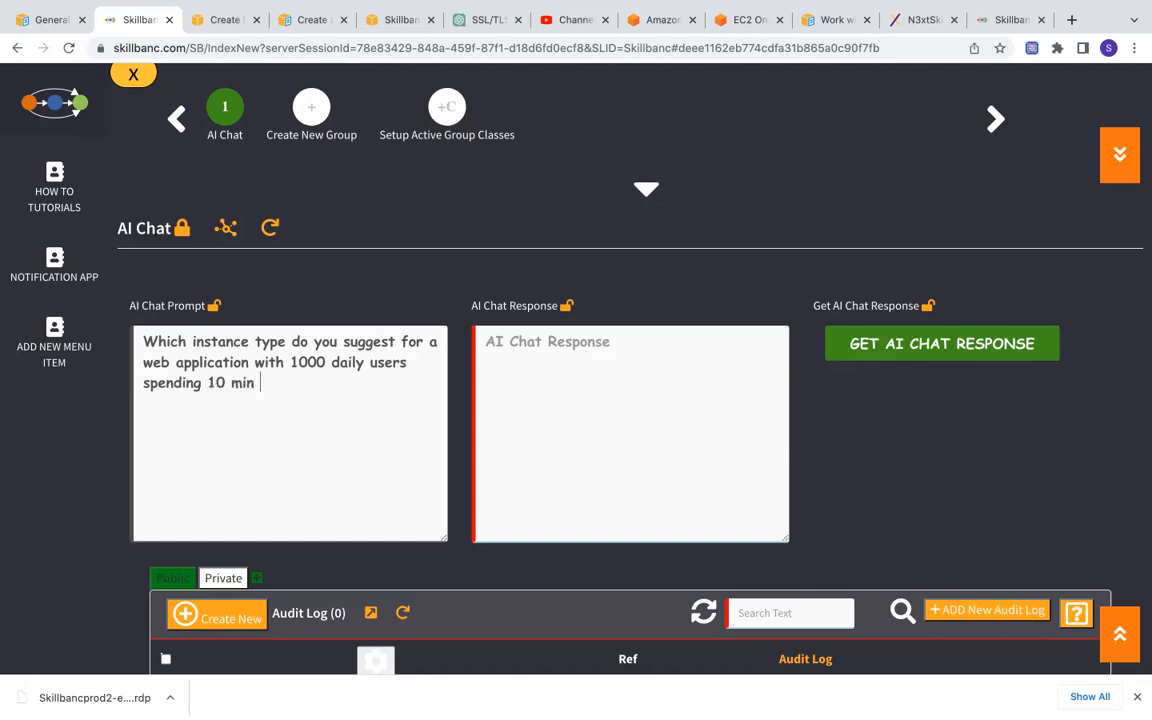
{"action": "type", "text": "on"}
{"action": "key", "text": "BackSpace"}
{"action": "type", "text": "on an average"}
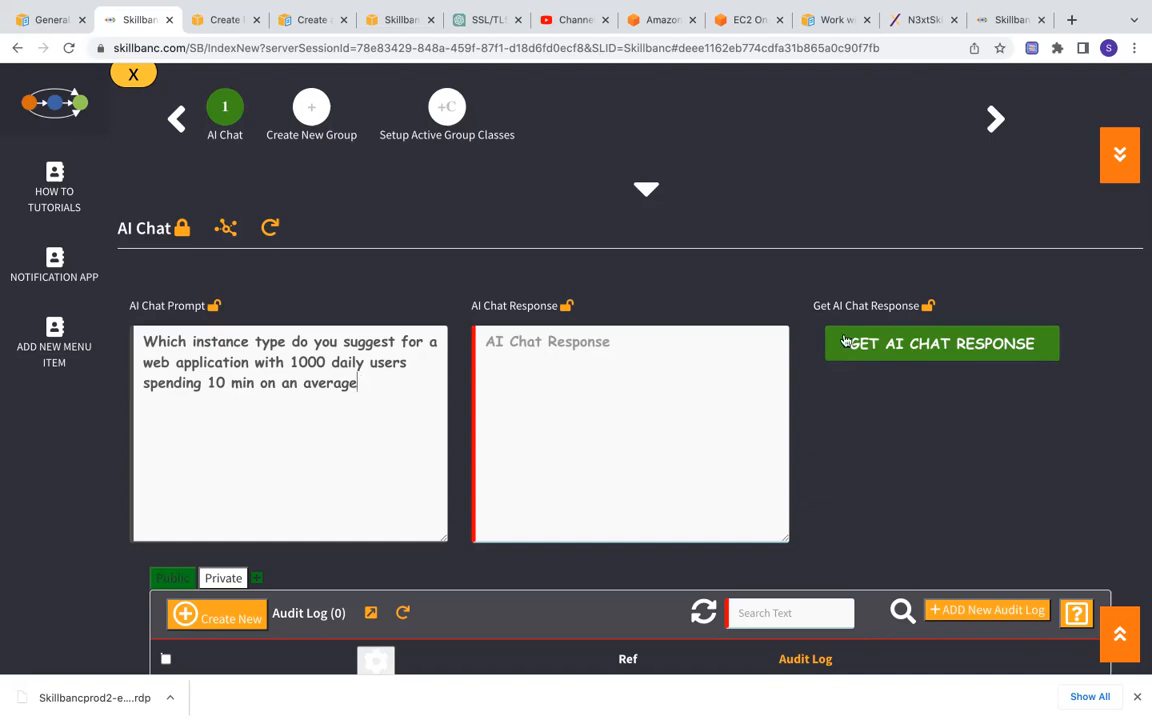
- Get the AI chat response for the instance type prompt, confirm the process, and read the answer to its end
{"action": "left_click", "coordinate": [895, 347]}
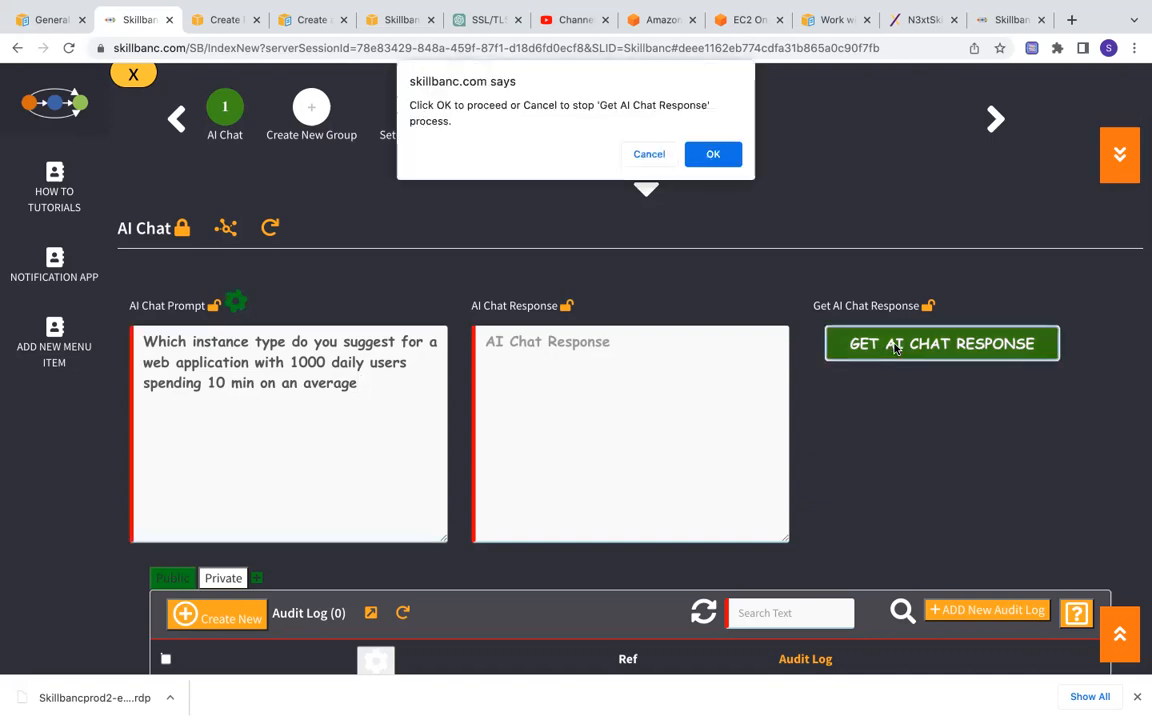
{"action": "left_click", "coordinate": [711, 155]}
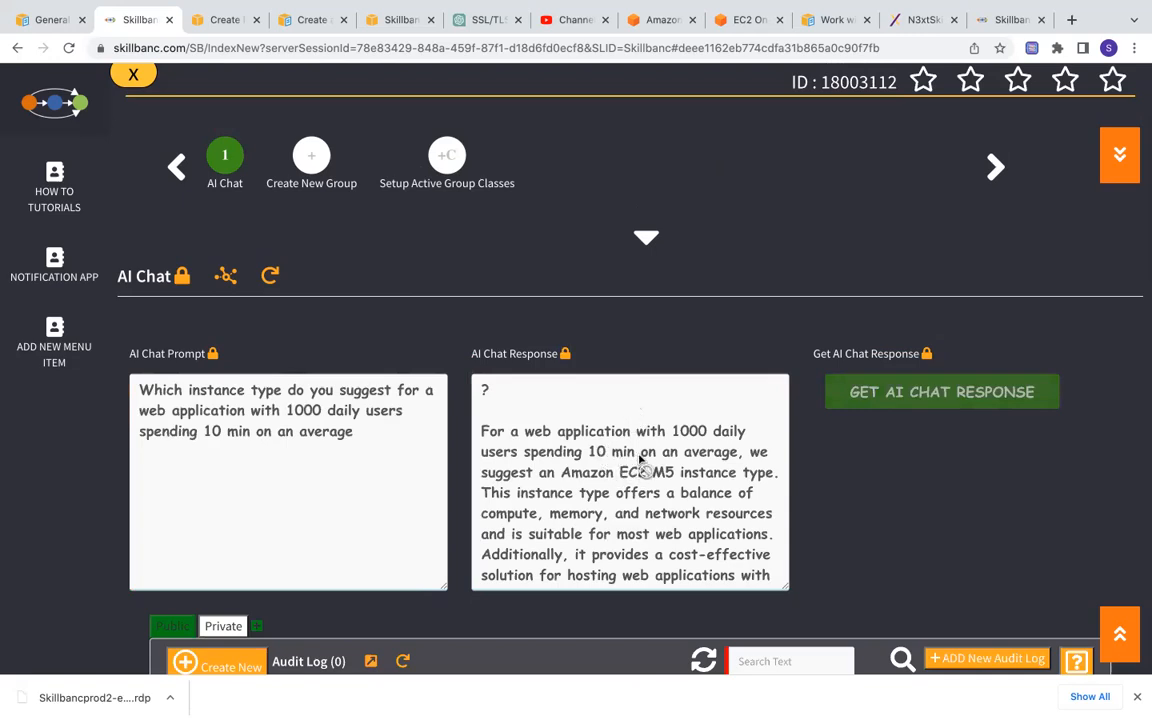
{"action": "scroll", "coordinate": [640, 458], "scroll_direction": "down", "scroll_amount": 1}
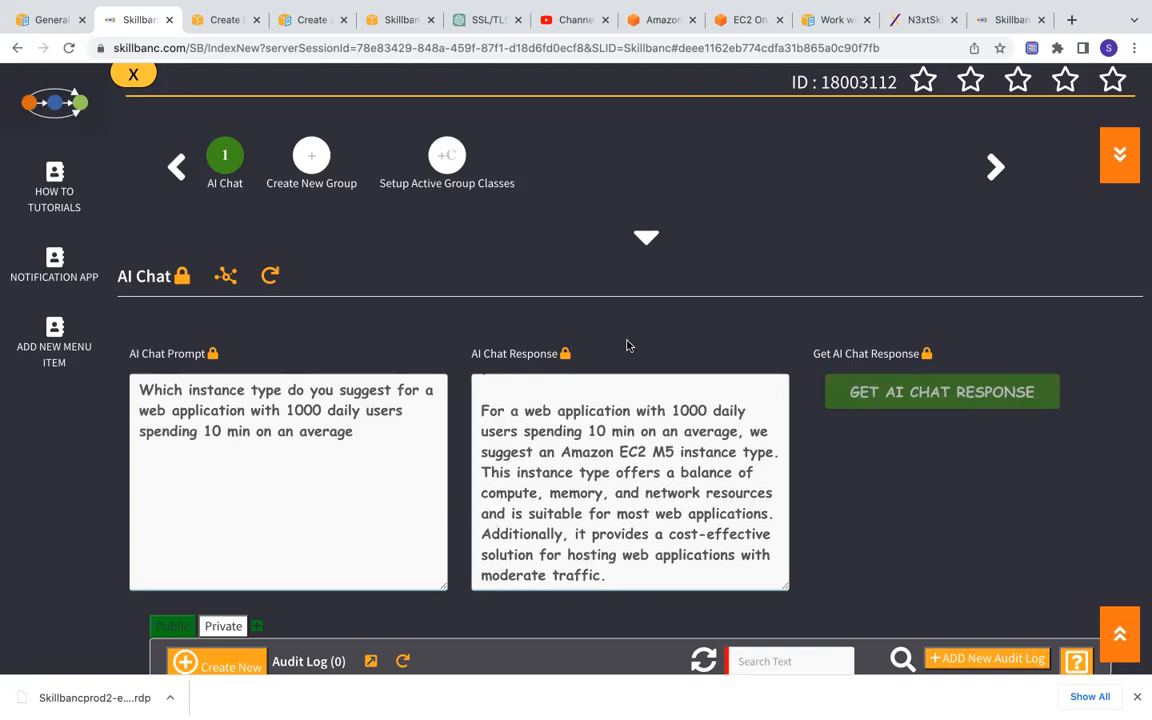
- Close the instance type AI chat record and refresh the AI Chat list of the AWS EC2 record
{"action": "scroll", "coordinate": [625, 345], "scroll_direction": "up", "scroll_amount": 3}
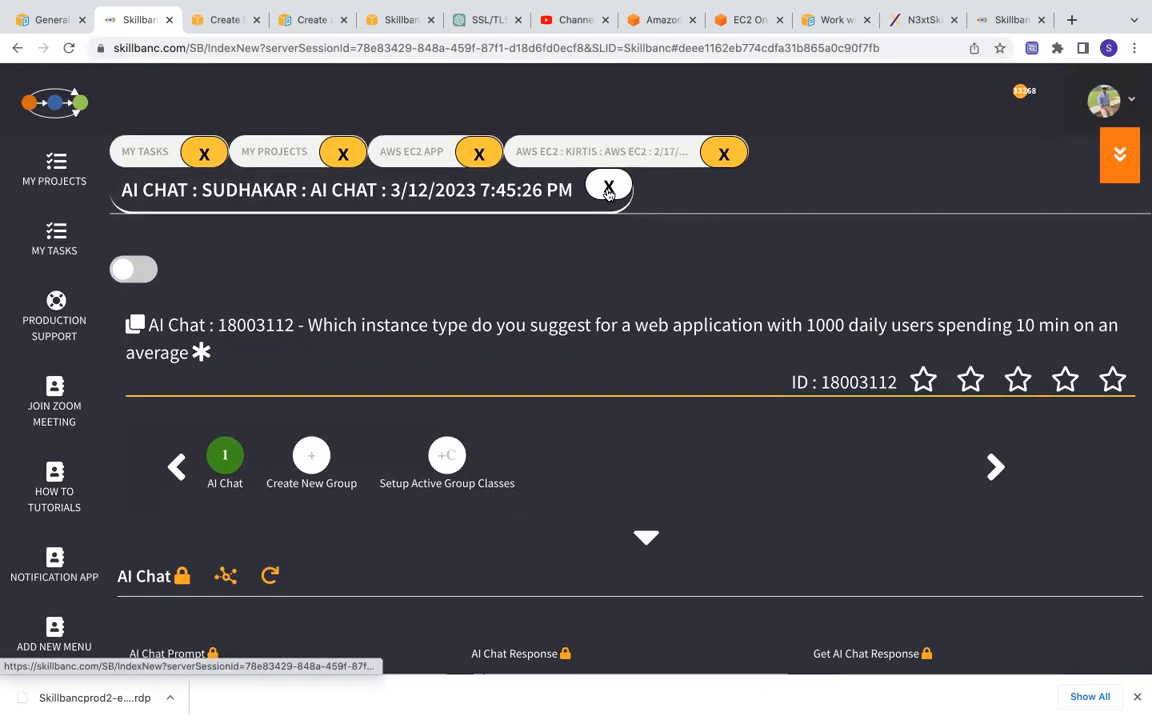
{"action": "scroll", "coordinate": [570, 355], "scroll_direction": "down", "scroll_amount": 7}
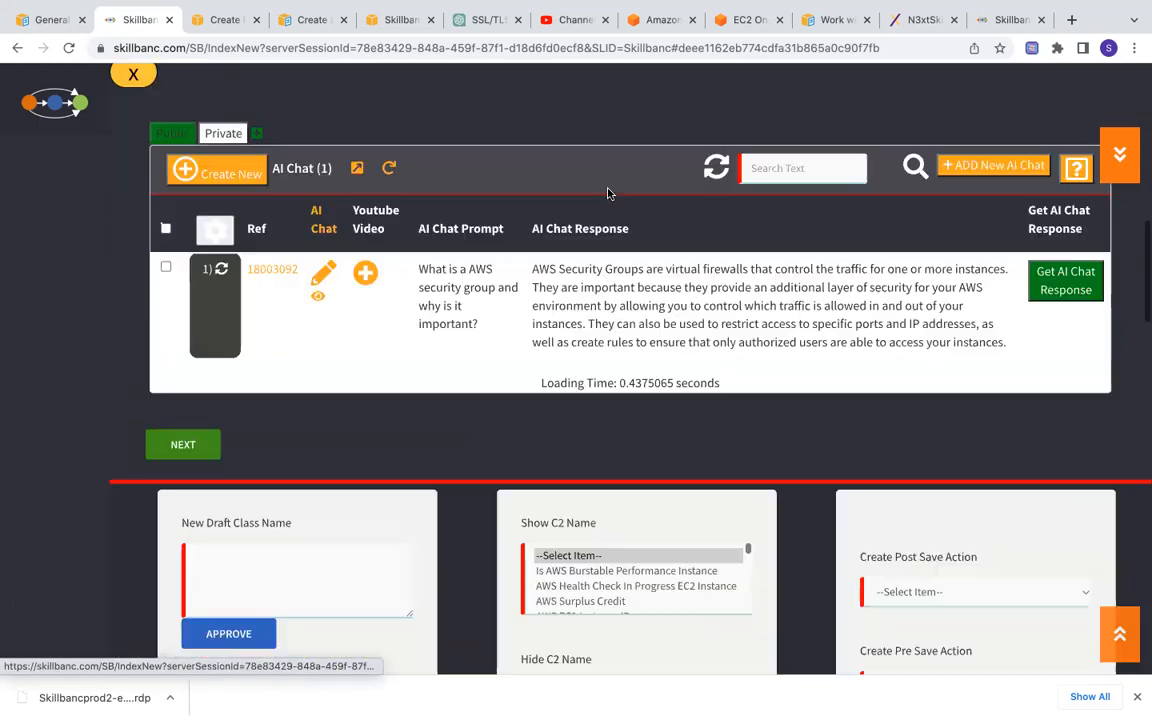
{"action": "left_click", "coordinate": [716, 170]}
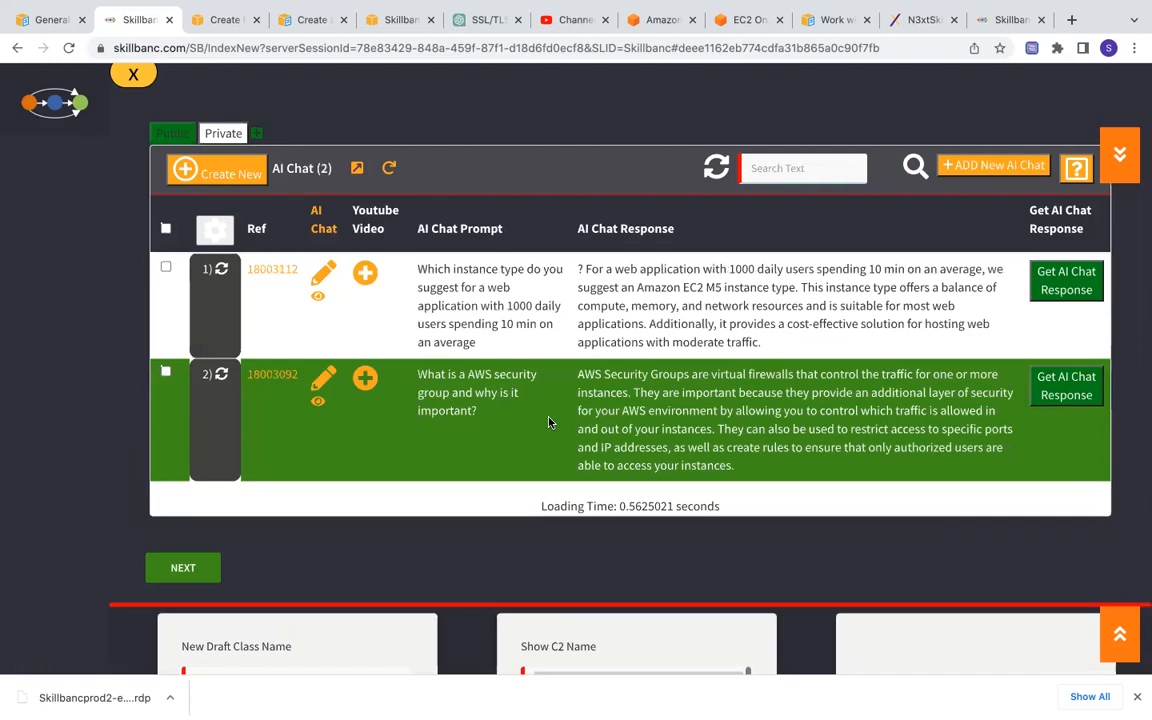
- Look through all the numbered groups of the AWS EC2 record, from AI Chat (s) to AWS Instance Host Name Type (s)
{"action": "scroll", "coordinate": [369, 312], "scroll_direction": "up", "scroll_amount": 10}
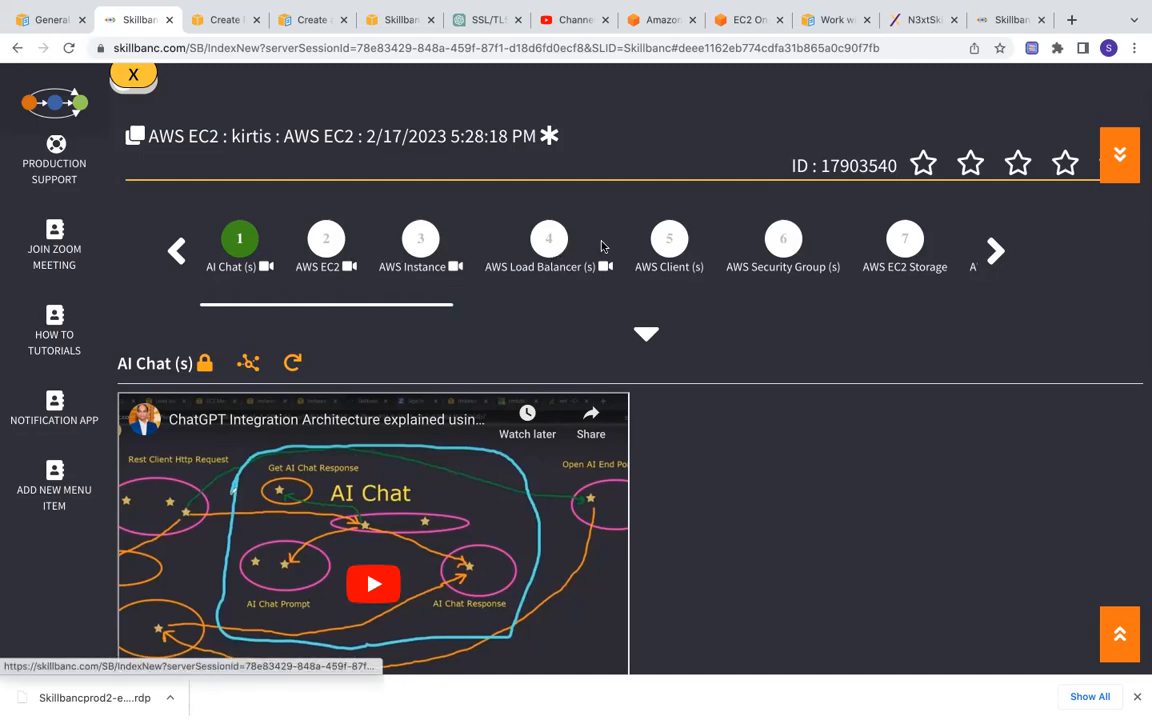
{"action": "scroll", "coordinate": [666, 242], "scroll_direction": "right", "scroll_amount": 5}
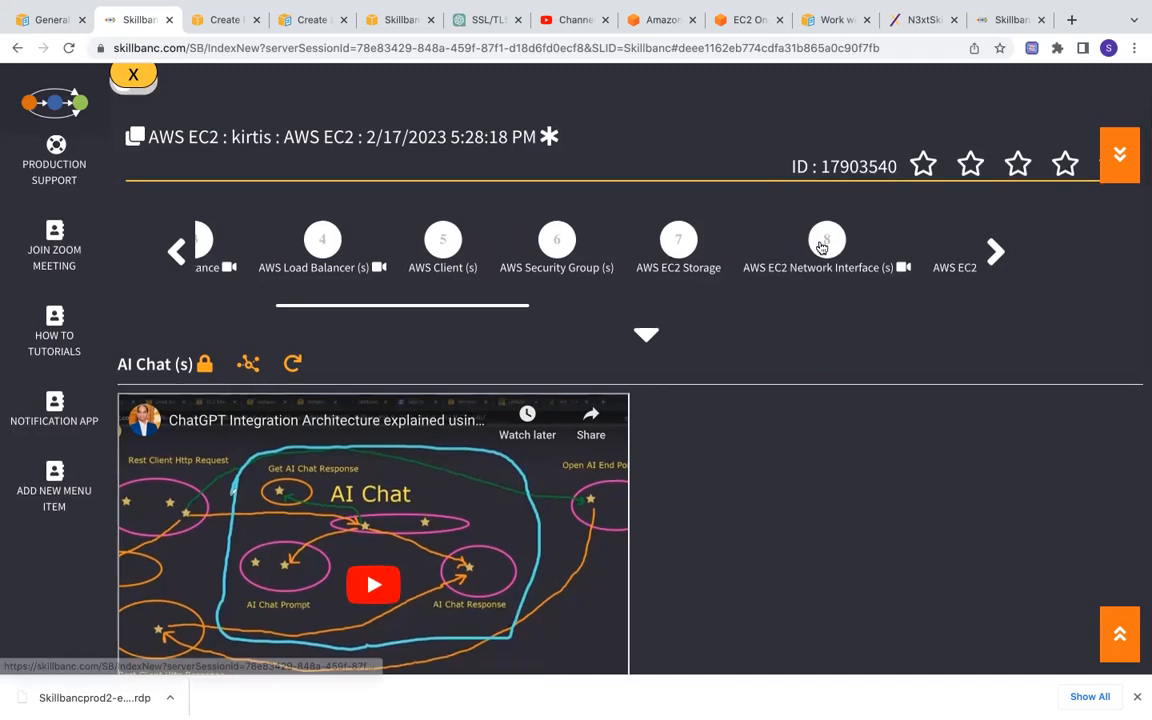
{"action": "scroll", "coordinate": [780, 240], "scroll_direction": "right", "scroll_amount": 3}
{"action": "scroll", "coordinate": [820, 247], "scroll_direction": "right", "scroll_amount": 10}
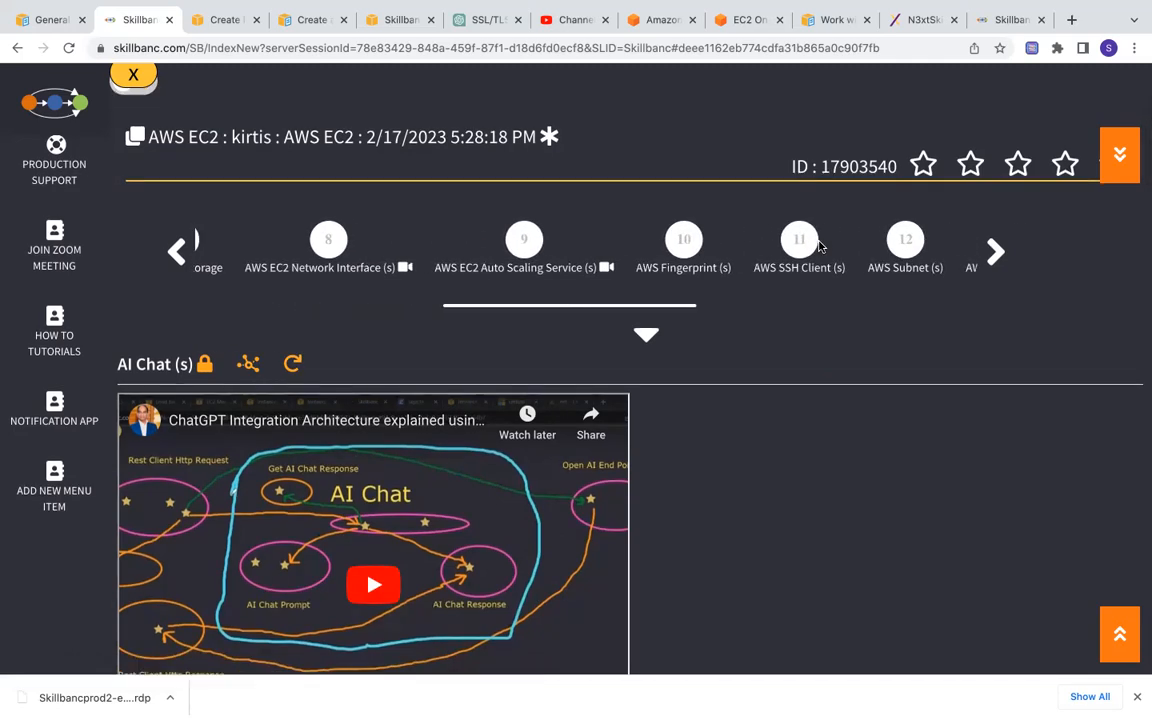
{"action": "scroll", "coordinate": [820, 247], "scroll_direction": "right", "scroll_amount": 2}
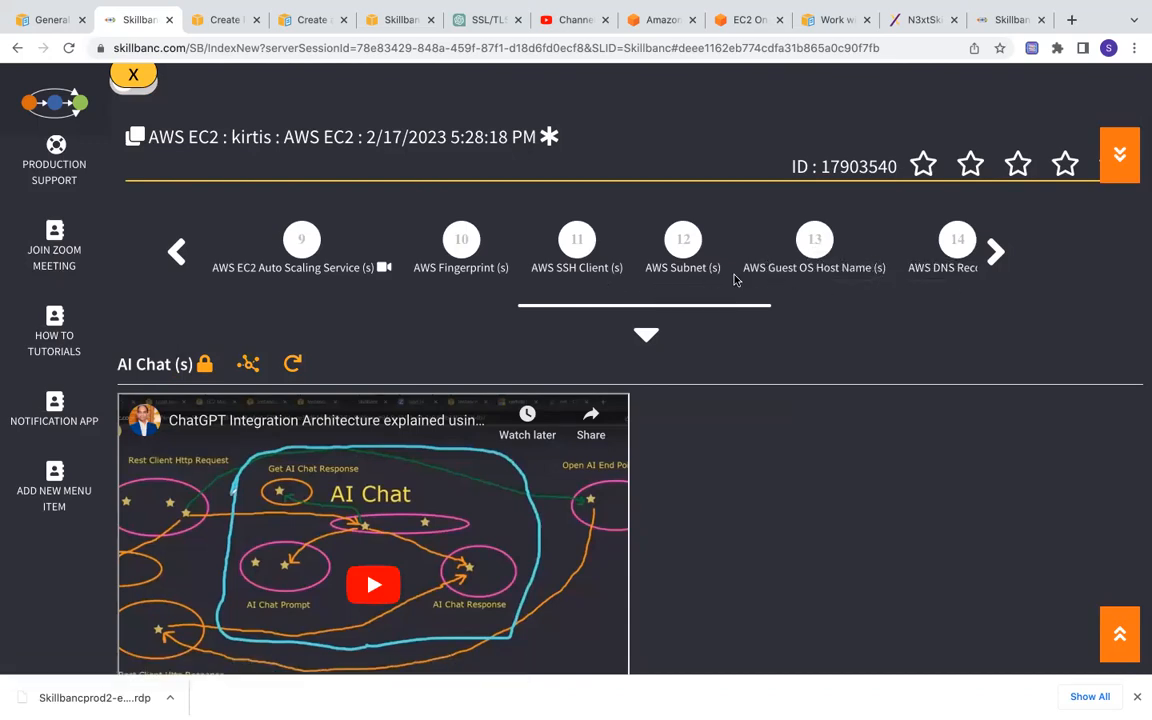
{"action": "scroll", "coordinate": [783, 250], "scroll_direction": "right", "scroll_amount": 7}
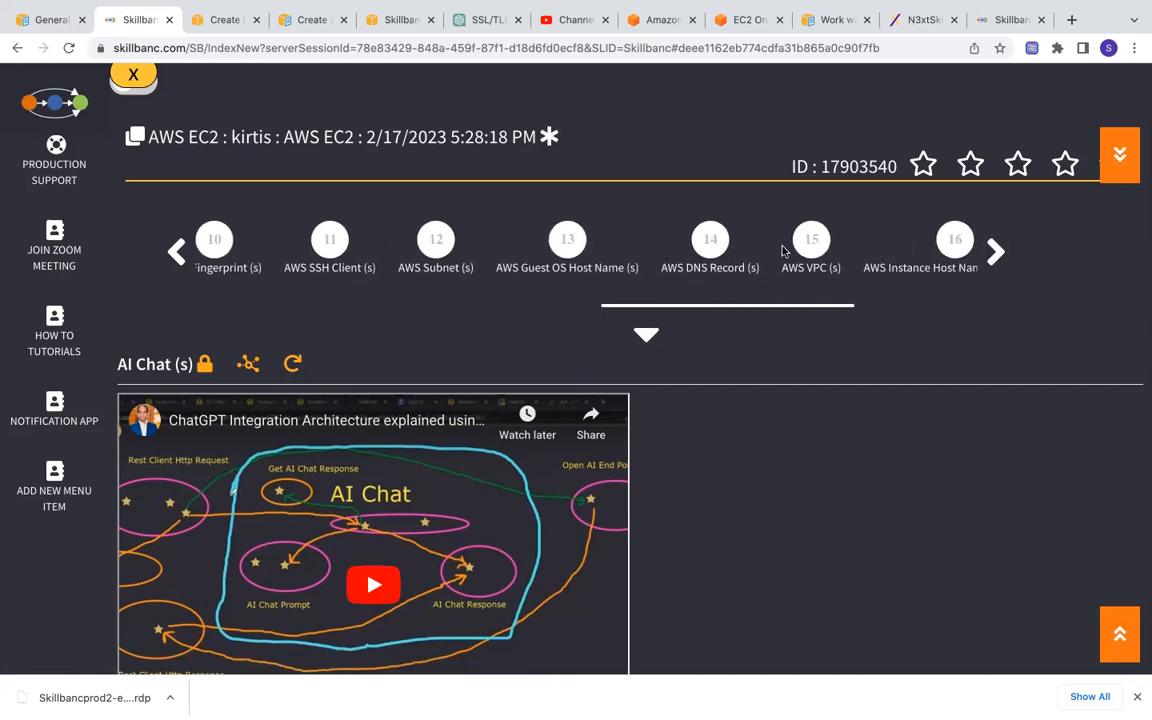
{"action": "scroll", "coordinate": [783, 250], "scroll_direction": "right", "scroll_amount": 4}
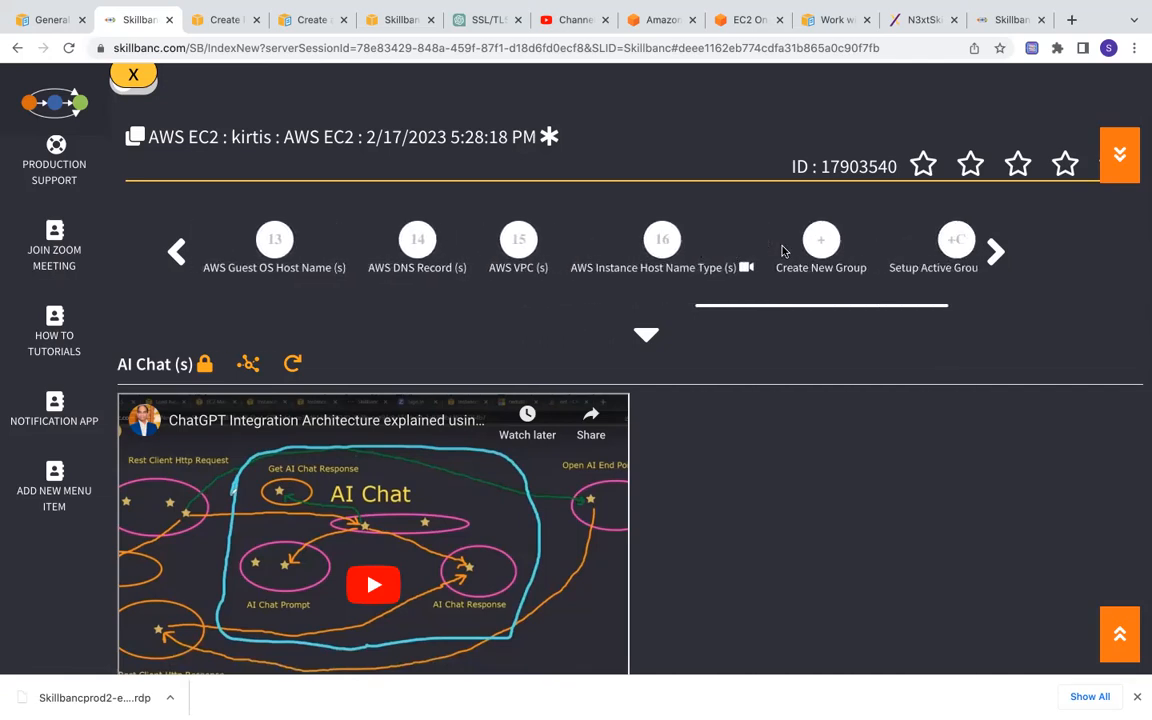
{"action": "scroll", "coordinate": [783, 250], "scroll_direction": "left", "scroll_amount": 15}
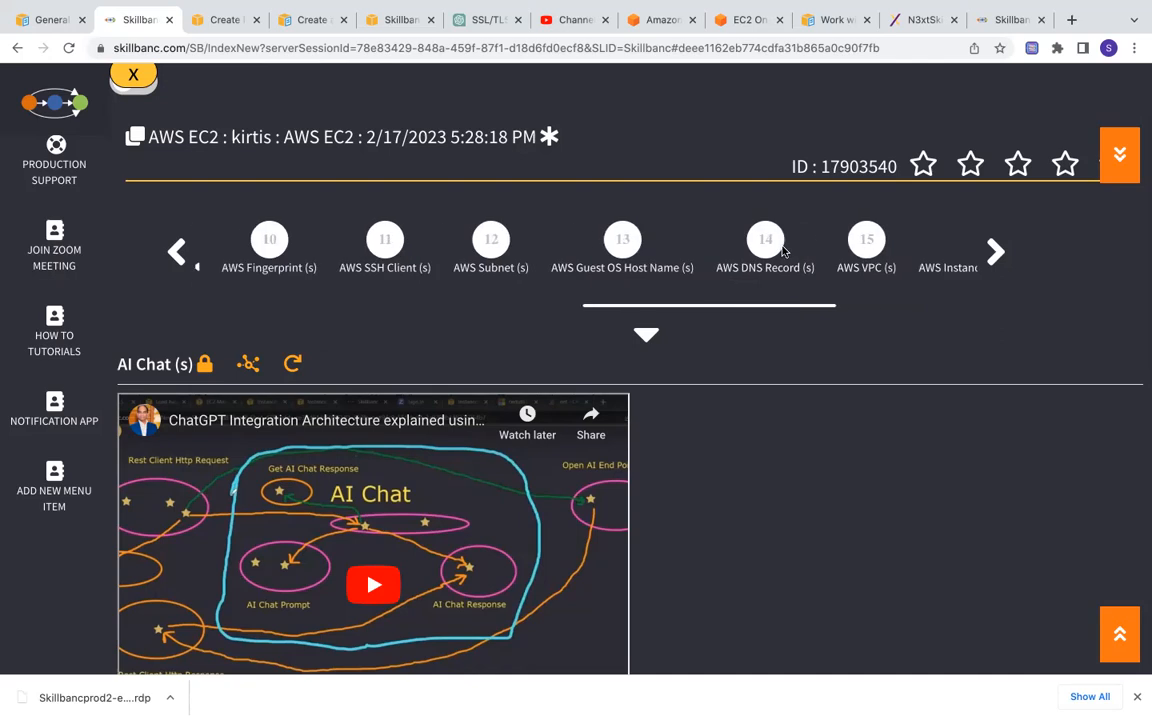
{"action": "scroll", "coordinate": [783, 250], "scroll_direction": "left", "scroll_amount": 10}
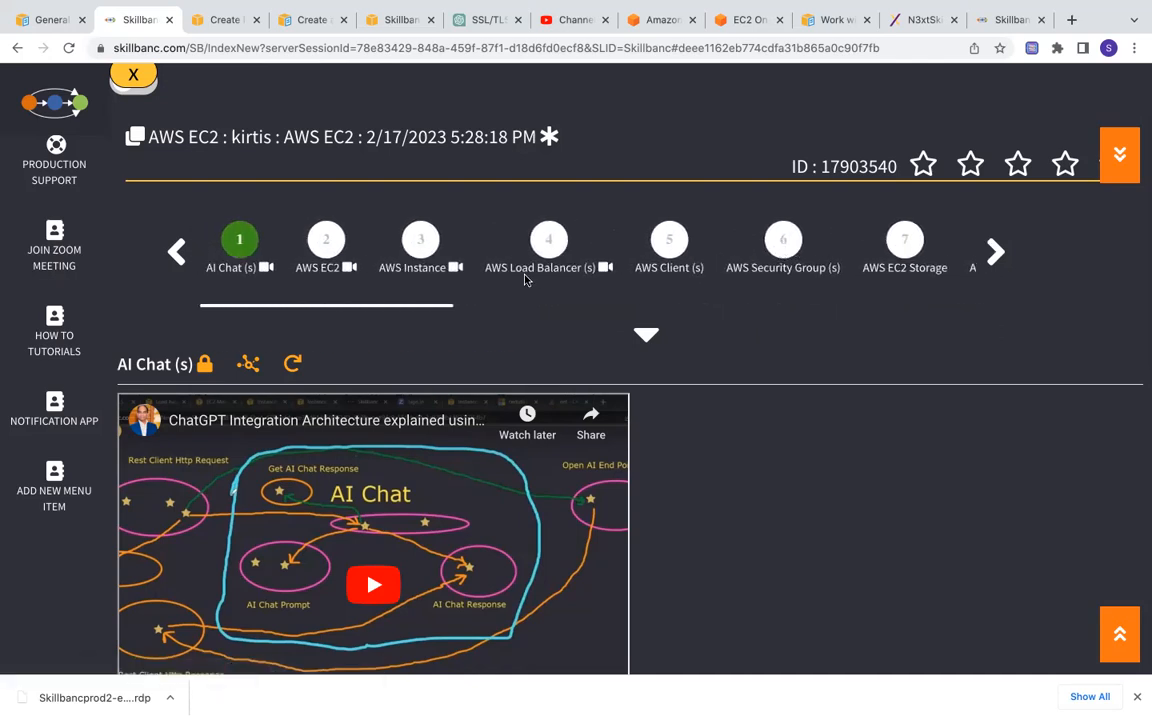
- Open the AWS Load Balancer (s) group and look over the prompts stored in the AWS Load Balancer Chat table
{"action": "mouse_move", "coordinate": [551, 248]}
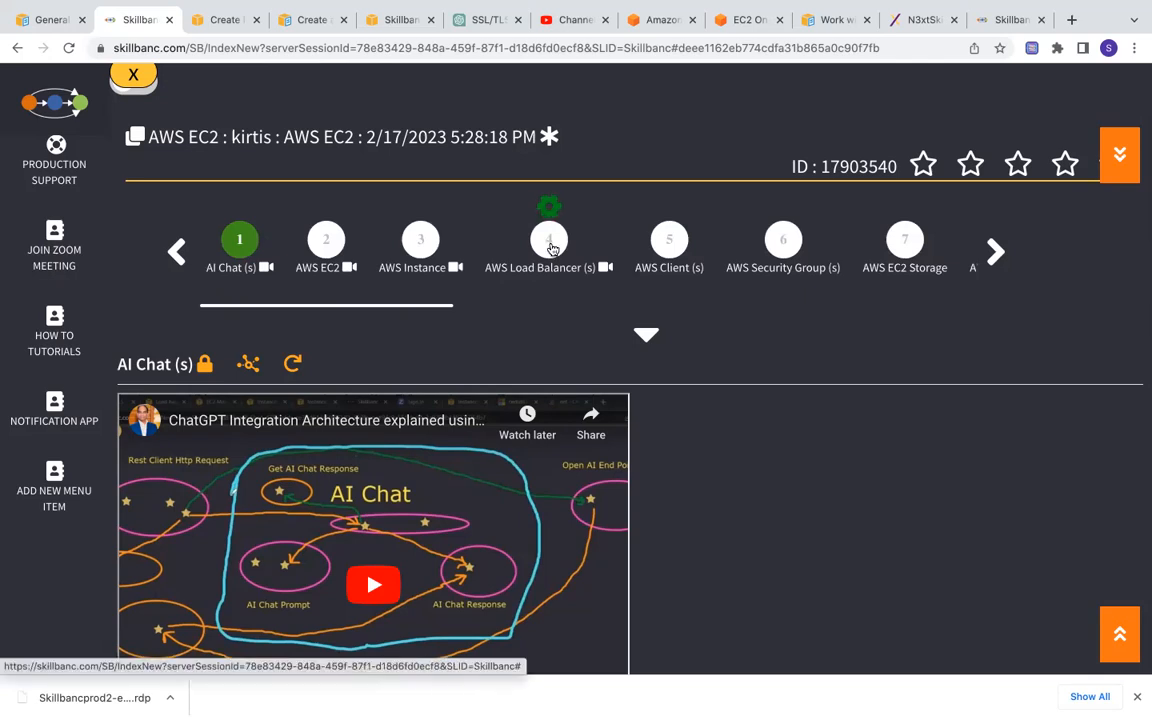
{"action": "left_click", "coordinate": [551, 248]}
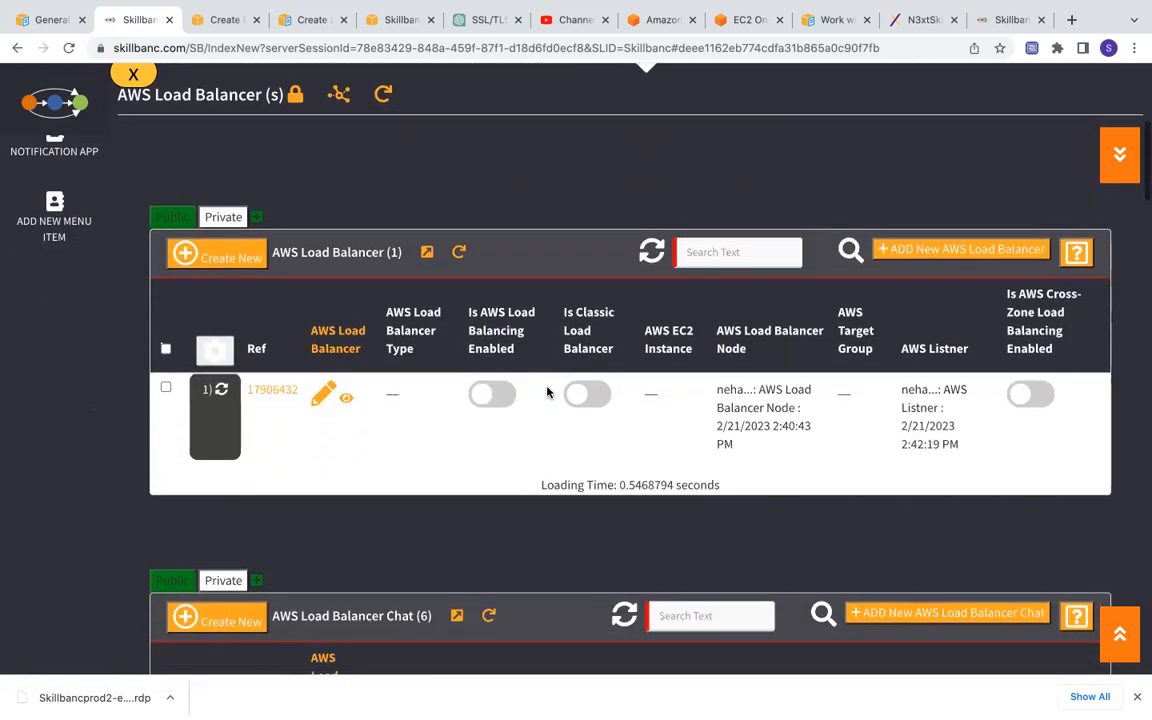
{"action": "left_click", "coordinate": [550, 388]}
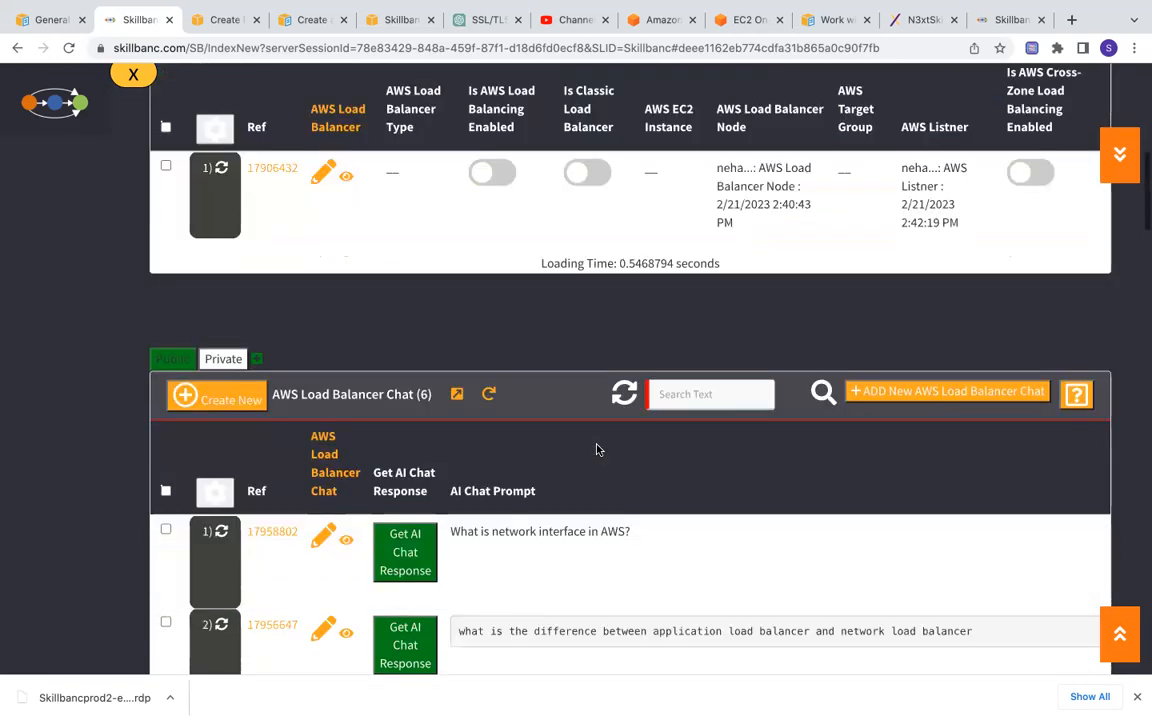
{"action": "scroll", "coordinate": [597, 449], "scroll_direction": "down", "scroll_amount": 4}
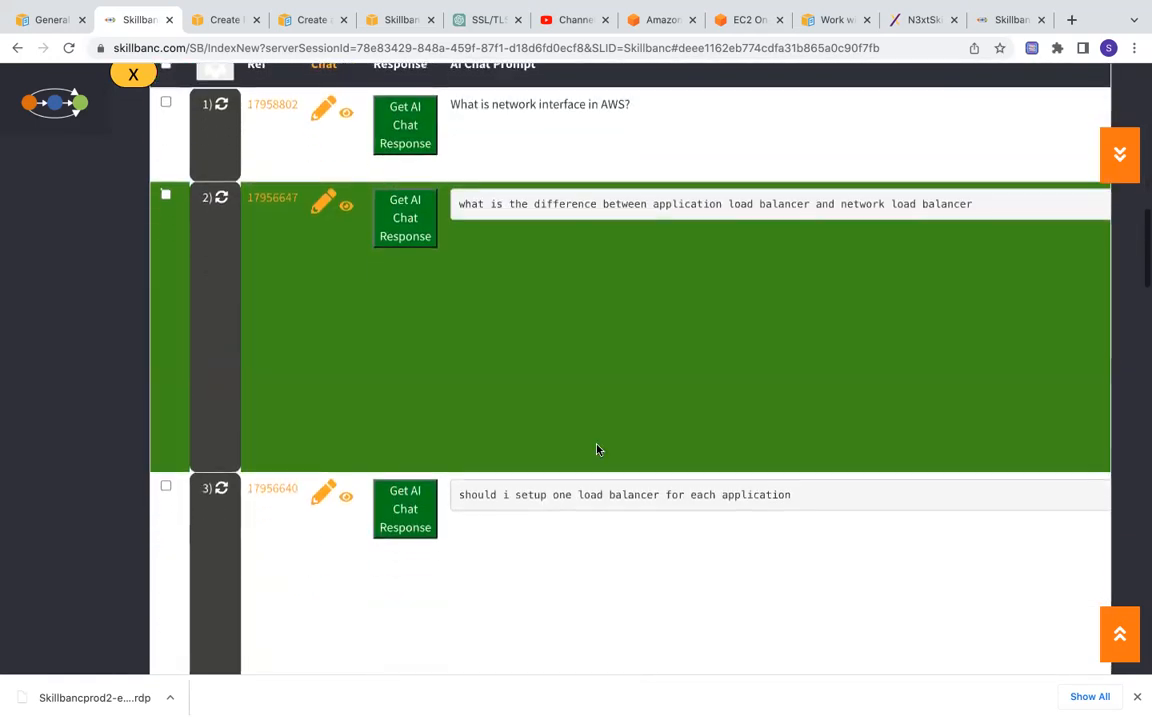
{"action": "scroll", "coordinate": [597, 449], "scroll_direction": "up", "scroll_amount": 2}
{"action": "scroll", "coordinate": [597, 449], "scroll_direction": "up", "scroll_amount": 2}
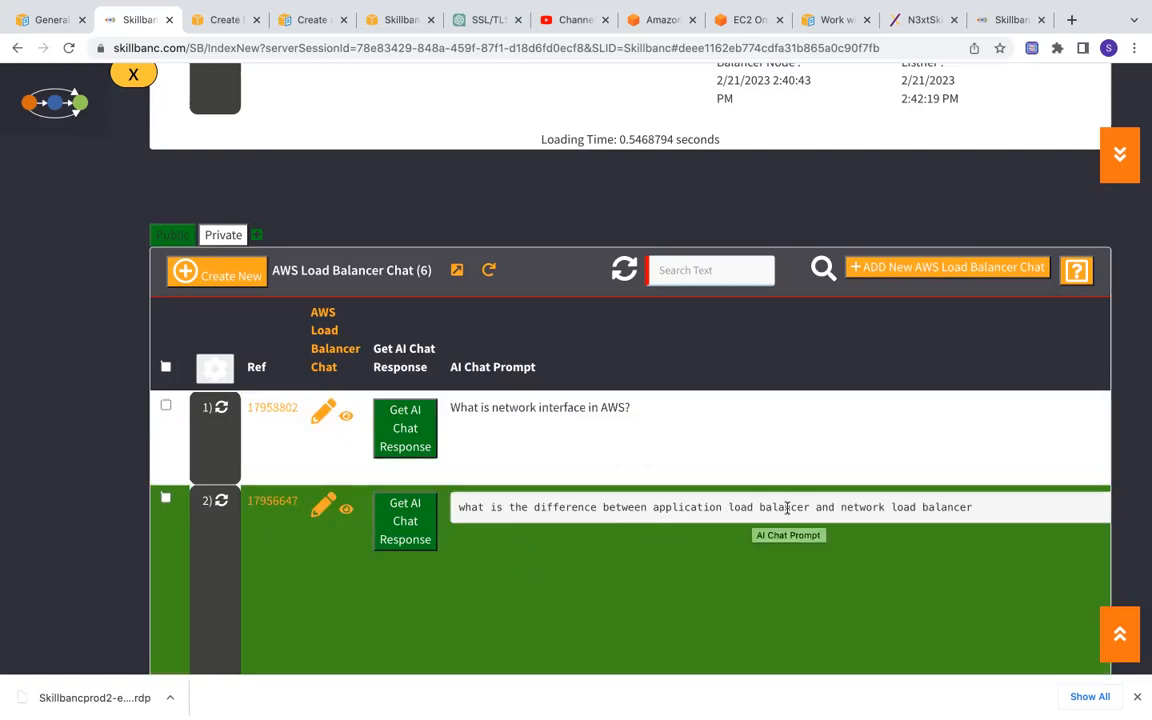
- Read the AI Chat Response column of the AWS Load Balancer Chat table, including the application versus network load balancer answer
{"action": "scroll", "coordinate": [877, 530], "scroll_direction": "right", "scroll_amount": 10}
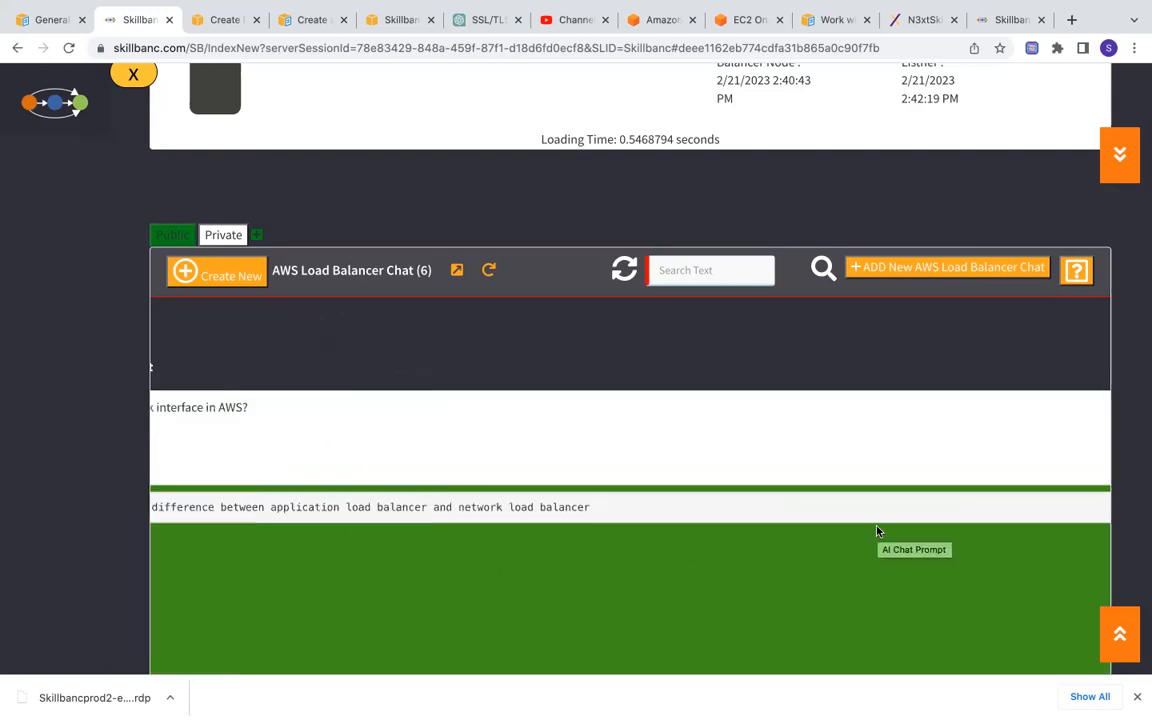
{"action": "scroll", "coordinate": [877, 530], "scroll_direction": "right", "scroll_amount": 5}
{"action": "scroll", "coordinate": [877, 530], "scroll_direction": "down", "scroll_amount": 3}
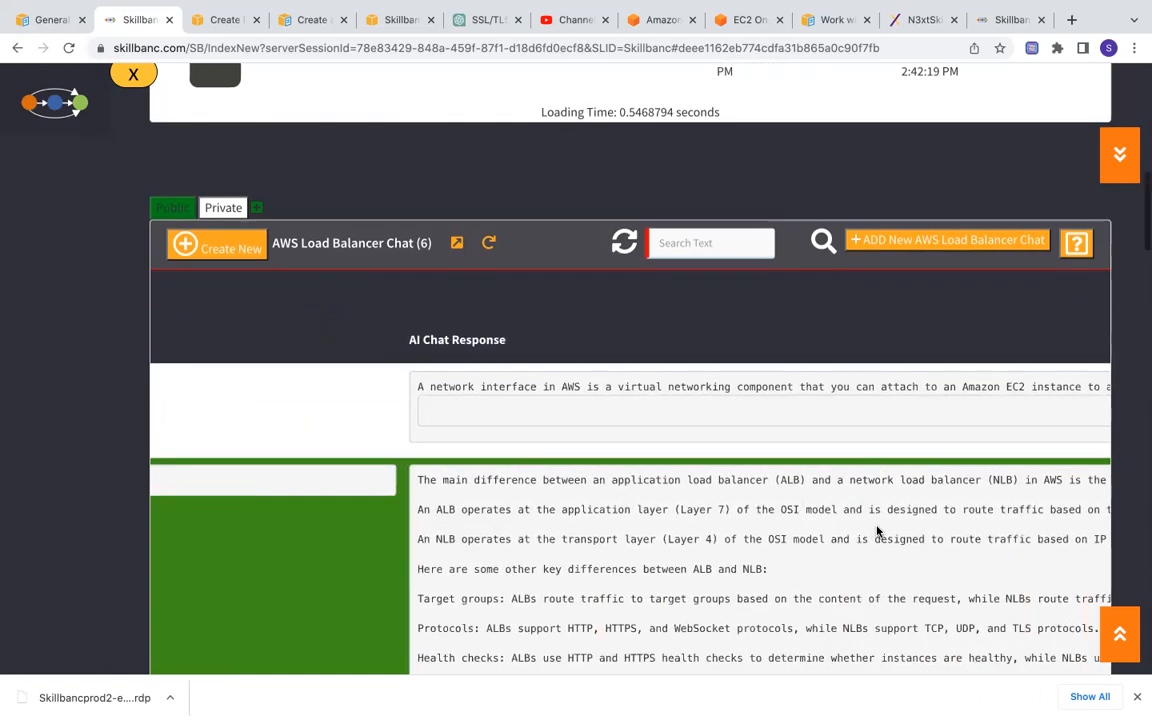
{"action": "scroll", "coordinate": [877, 530], "scroll_direction": "down", "scroll_amount": 3}
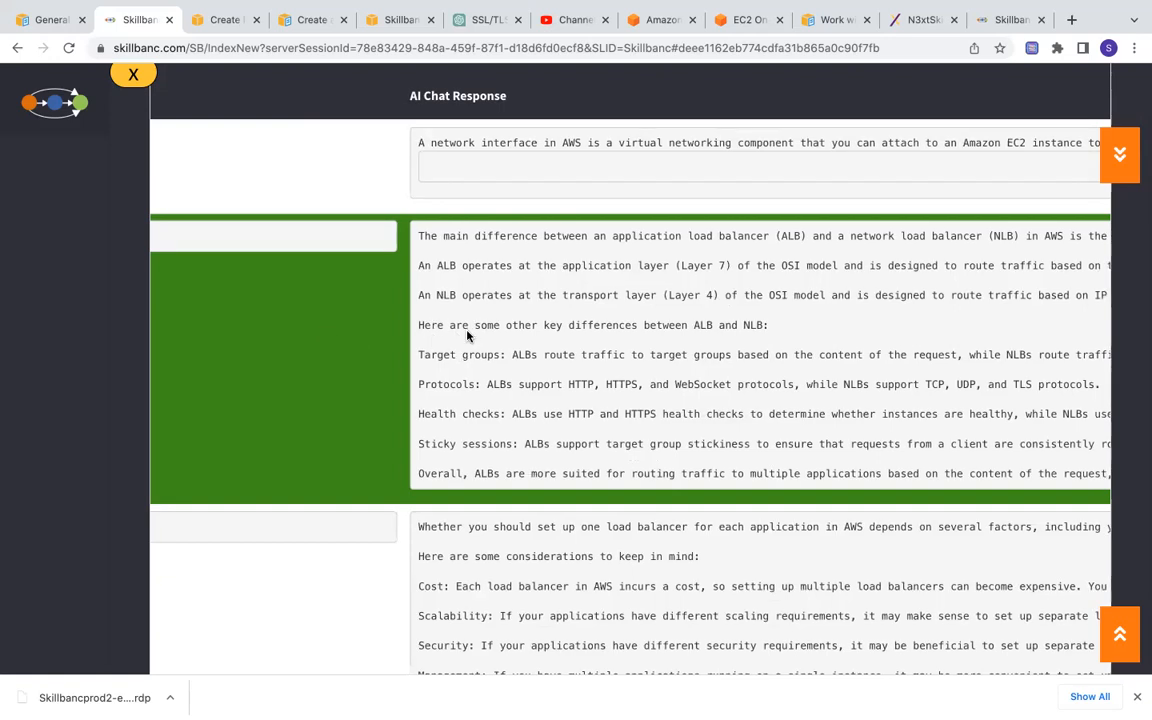
- Return to the start of the AWS Load Balancer (s) group and show its embedded AWS EC2 Auto Scaling Group video
{"action": "scroll", "coordinate": [467, 336], "scroll_direction": "left", "scroll_amount": 10}
{"action": "scroll", "coordinate": [467, 336], "scroll_direction": "up", "scroll_amount": 15}
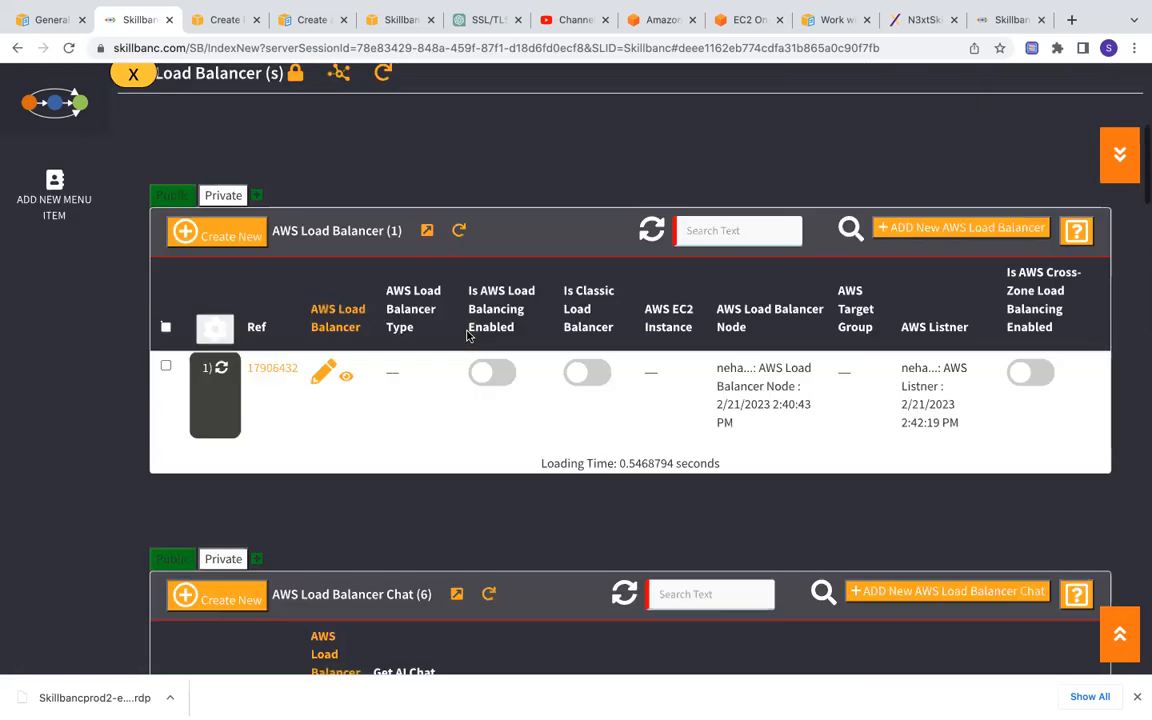
{"action": "scroll", "coordinate": [467, 336], "scroll_direction": "up", "scroll_amount": 1}
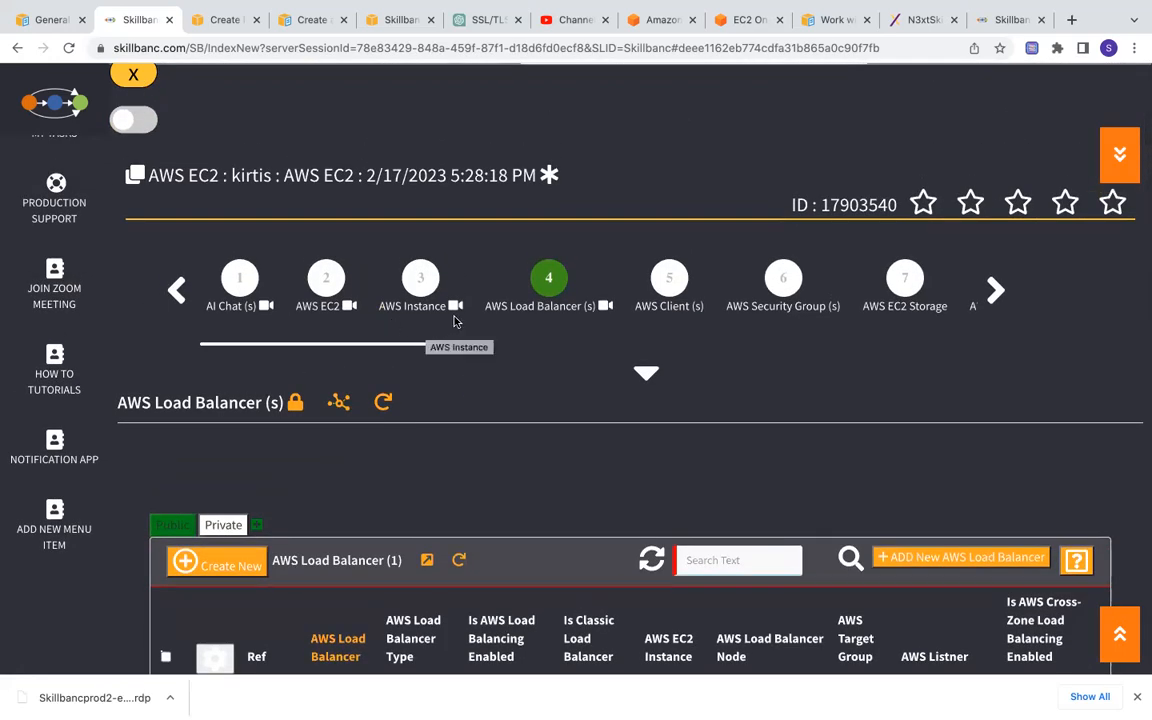
{"action": "left_click", "coordinate": [455, 306]}
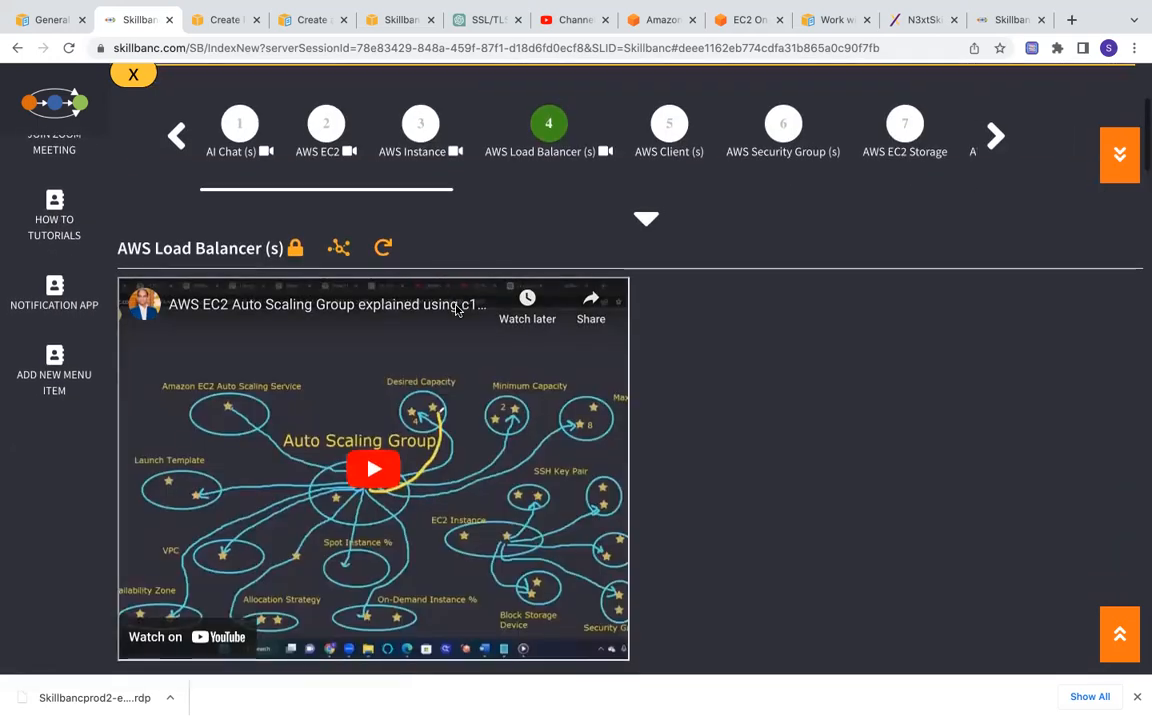
{"action": "scroll", "coordinate": [455, 310], "scroll_direction": "down", "scroll_amount": 1}
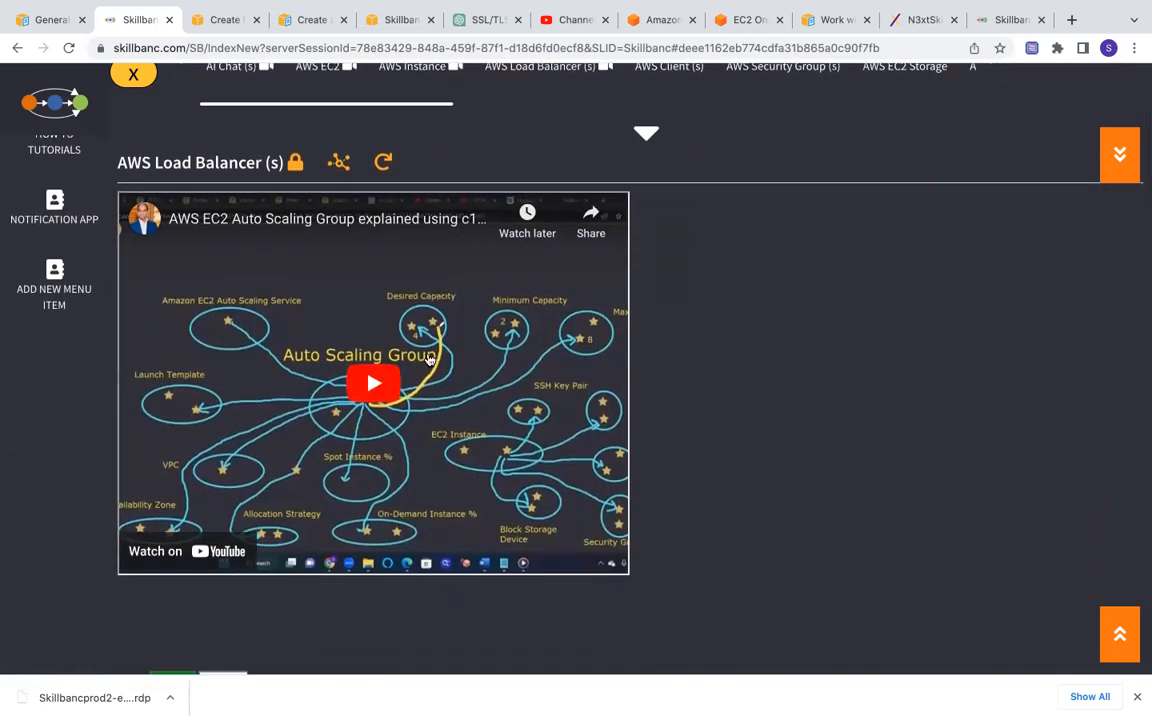
- Show the video attached to the AWS EC2 group, about the EC2 Instance Host Name Type, and look it over
{"action": "scroll", "coordinate": [455, 310], "scroll_direction": "up", "scroll_amount": 4}
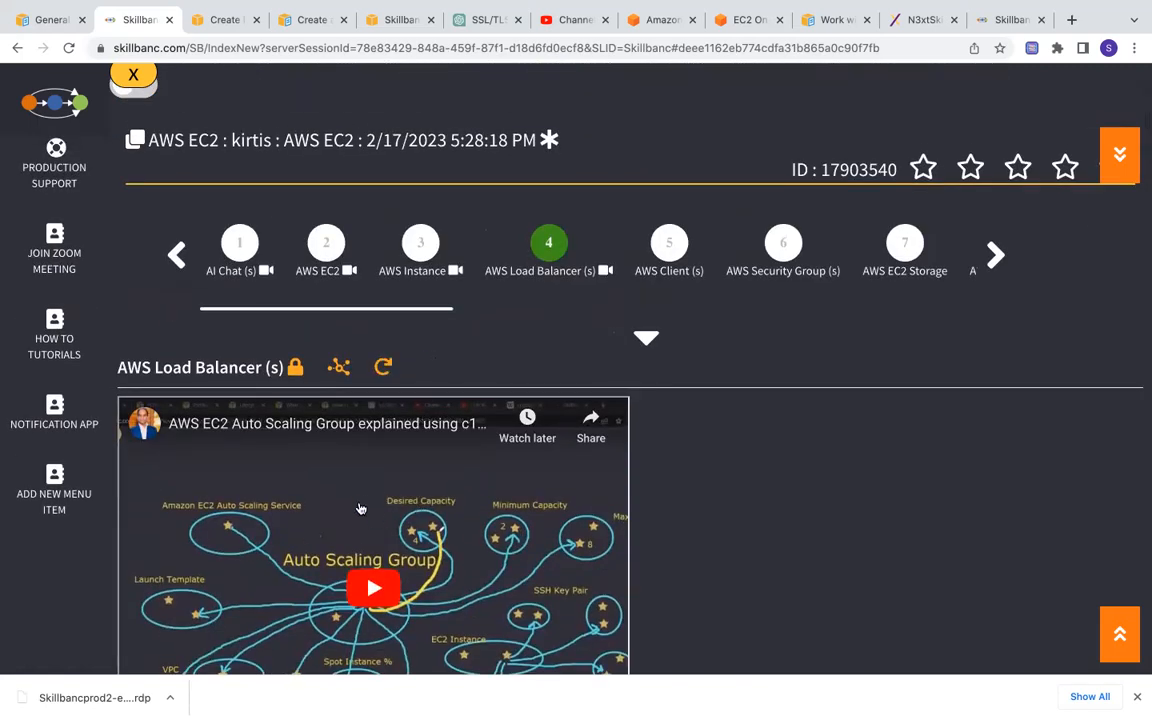
{"action": "left_click", "coordinate": [350, 276]}
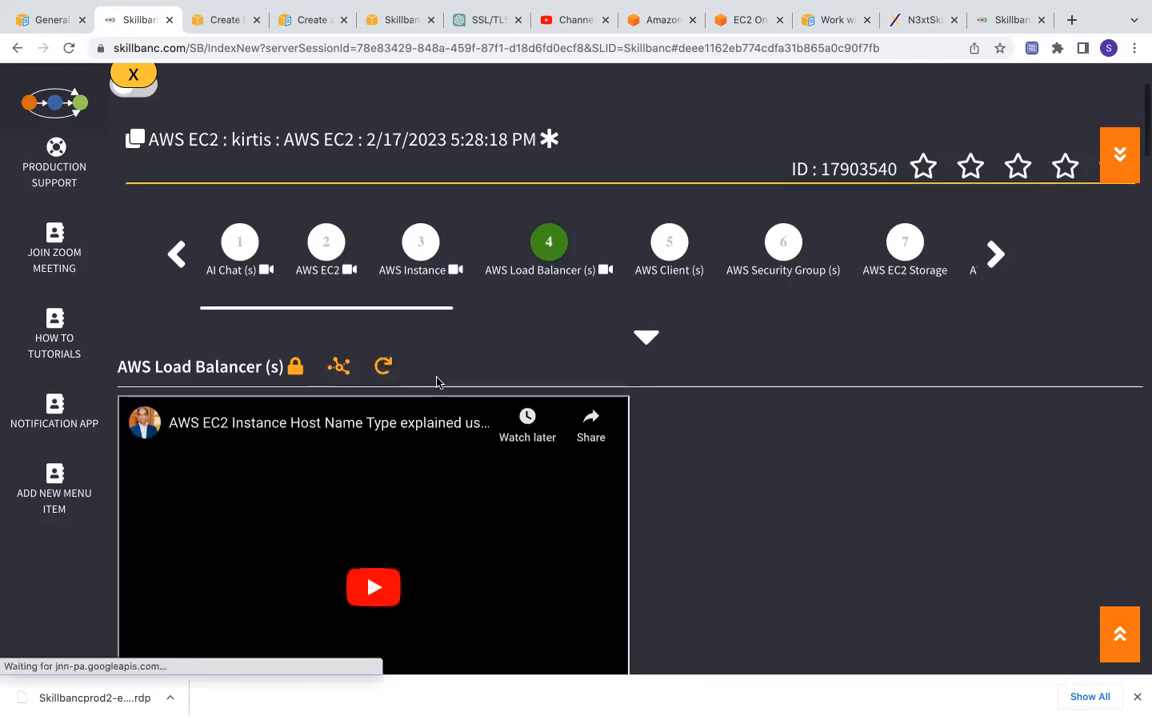
{"action": "scroll", "coordinate": [437, 381], "scroll_direction": "down", "scroll_amount": 2}
{"action": "scroll", "coordinate": [437, 381], "scroll_direction": "down", "scroll_amount": 1}
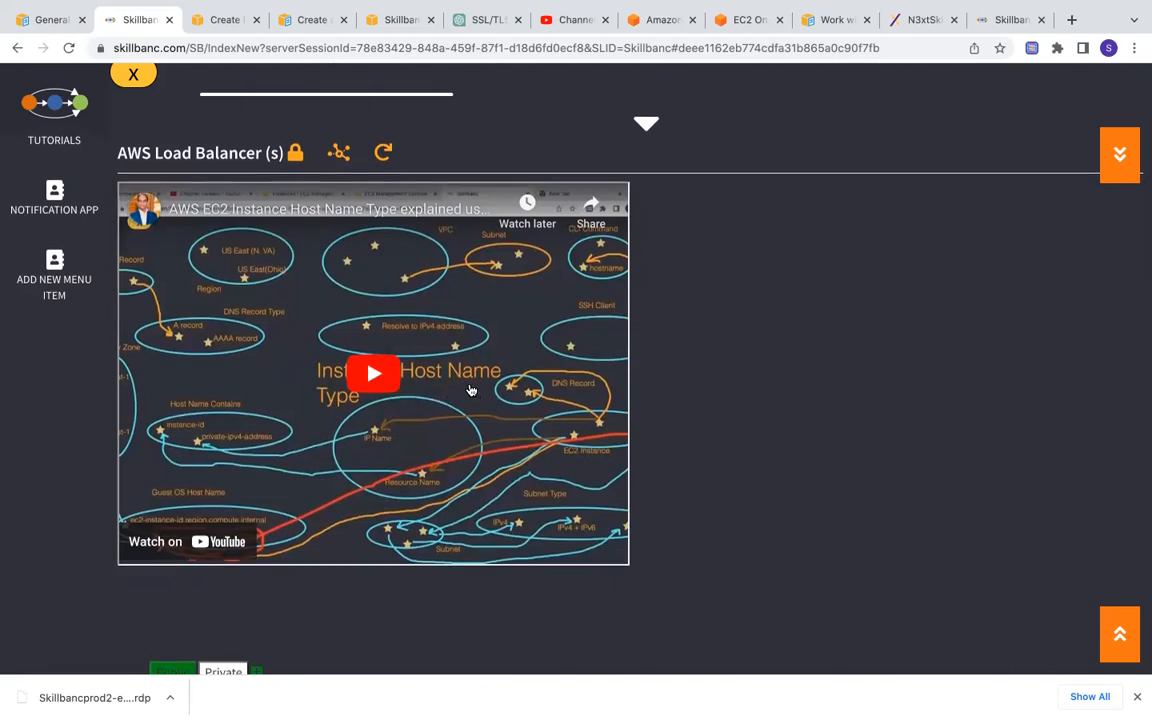
{"action": "scroll", "coordinate": [470, 390], "scroll_direction": "up", "scroll_amount": 3}
{"action": "scroll", "coordinate": [470, 390], "scroll_direction": "up", "scroll_amount": 1}
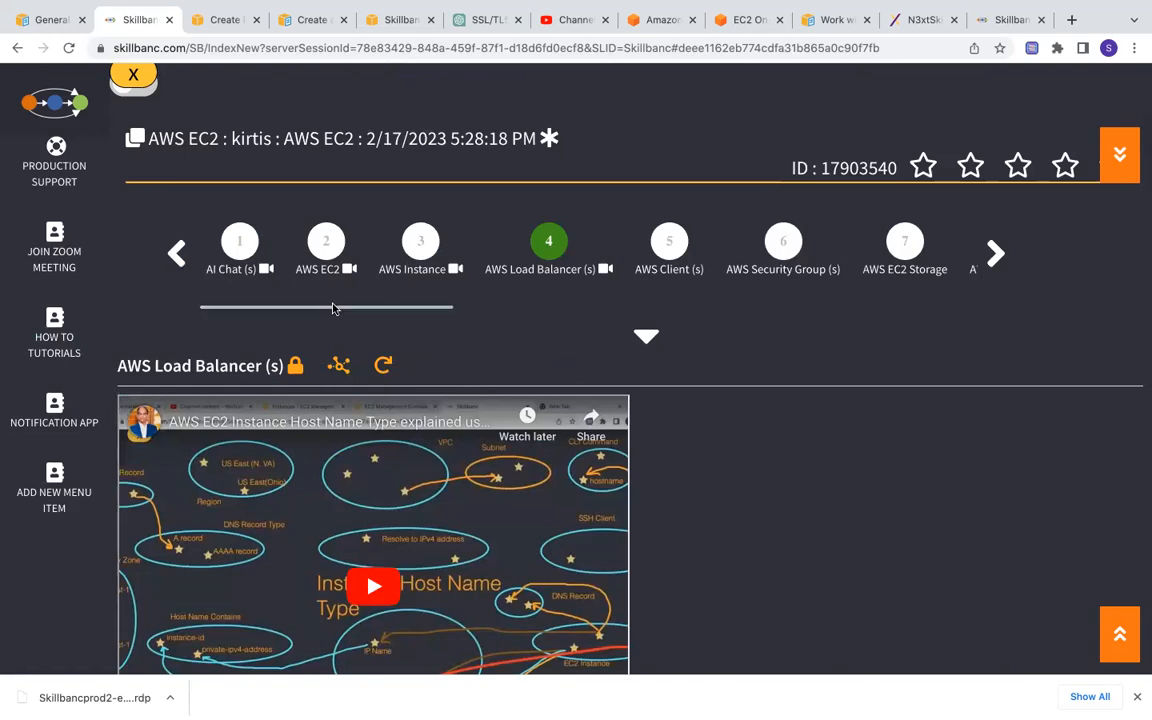
- Open the AI Chat (s) group and review the stored prompts and responses on instance type and AWS security groups
{"action": "left_click", "coordinate": [245, 244]}
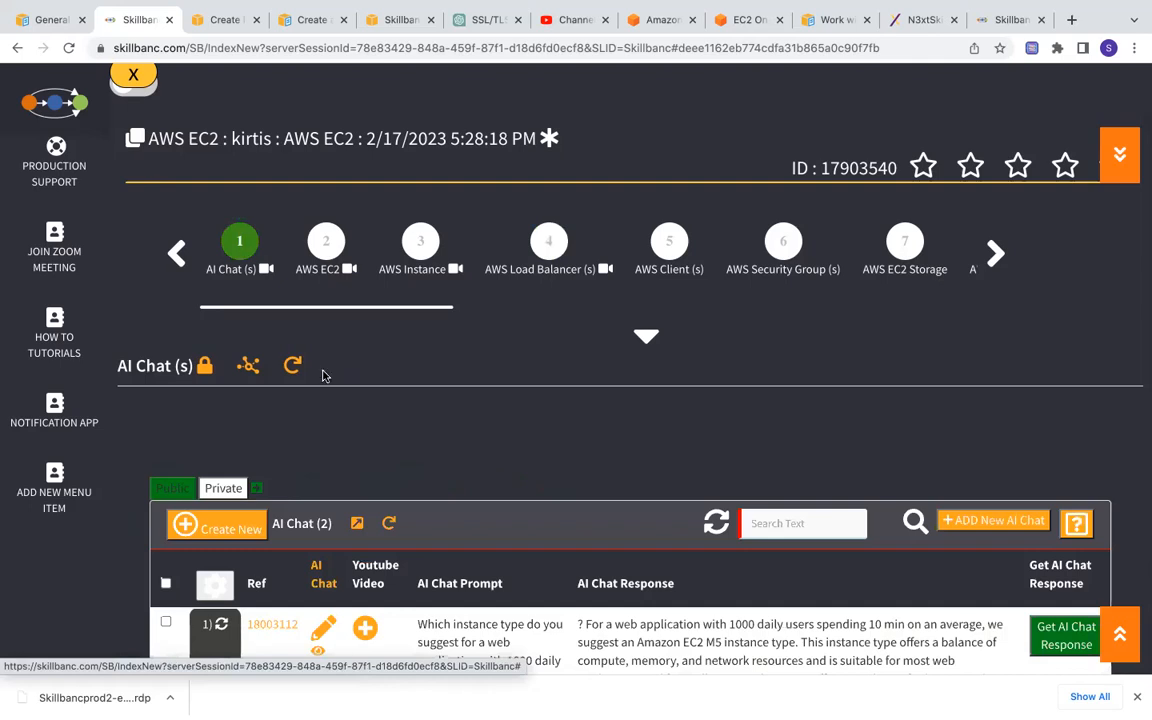
{"action": "scroll", "coordinate": [324, 375], "scroll_direction": "down", "scroll_amount": 2}
{"action": "scroll", "coordinate": [323, 375], "scroll_direction": "down", "scroll_amount": 2}
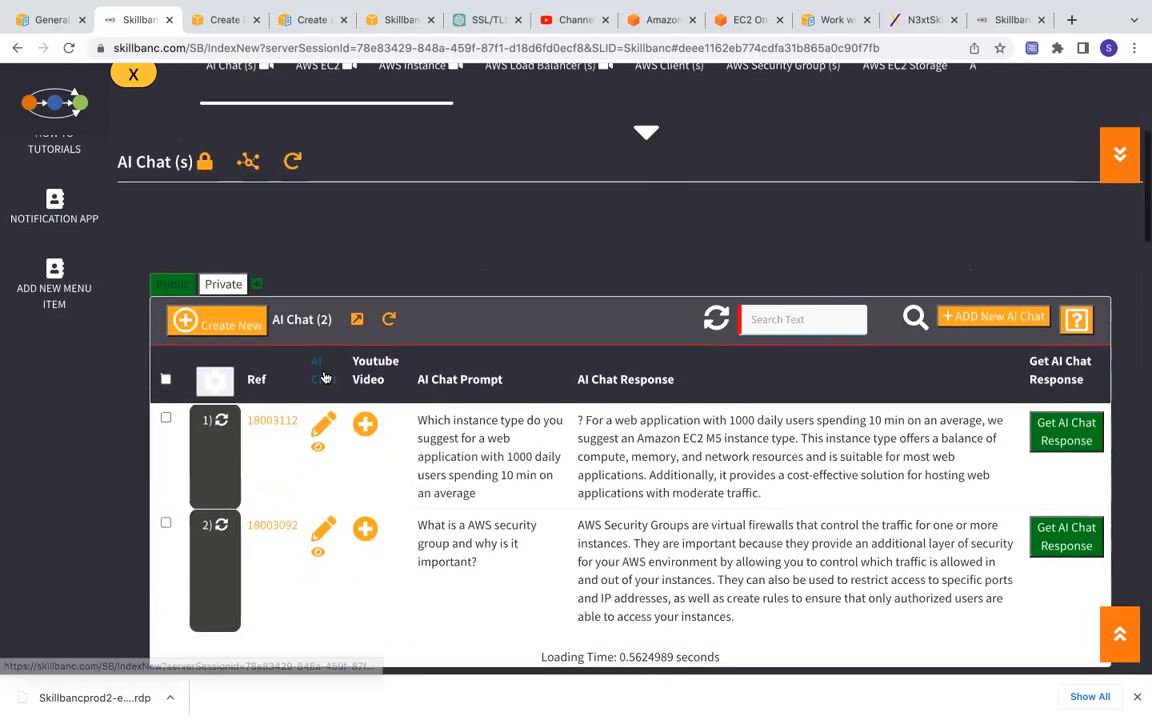
{"action": "scroll", "coordinate": [321, 375], "scroll_direction": "up", "scroll_amount": 4}
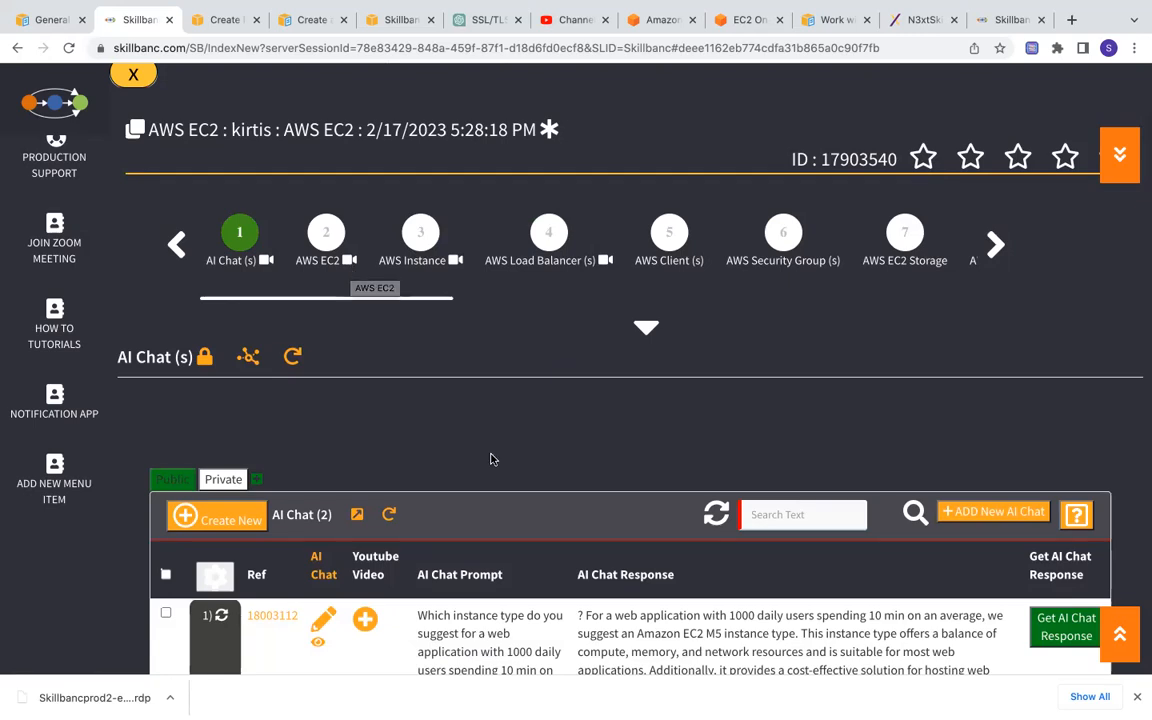
{"action": "scroll", "coordinate": [491, 458], "scroll_direction": "down", "scroll_amount": 3}
{"action": "scroll", "coordinate": [491, 458], "scroll_direction": "down", "scroll_amount": 3}
{"action": "scroll", "coordinate": [488, 427], "scroll_direction": "up", "scroll_amount": 4}
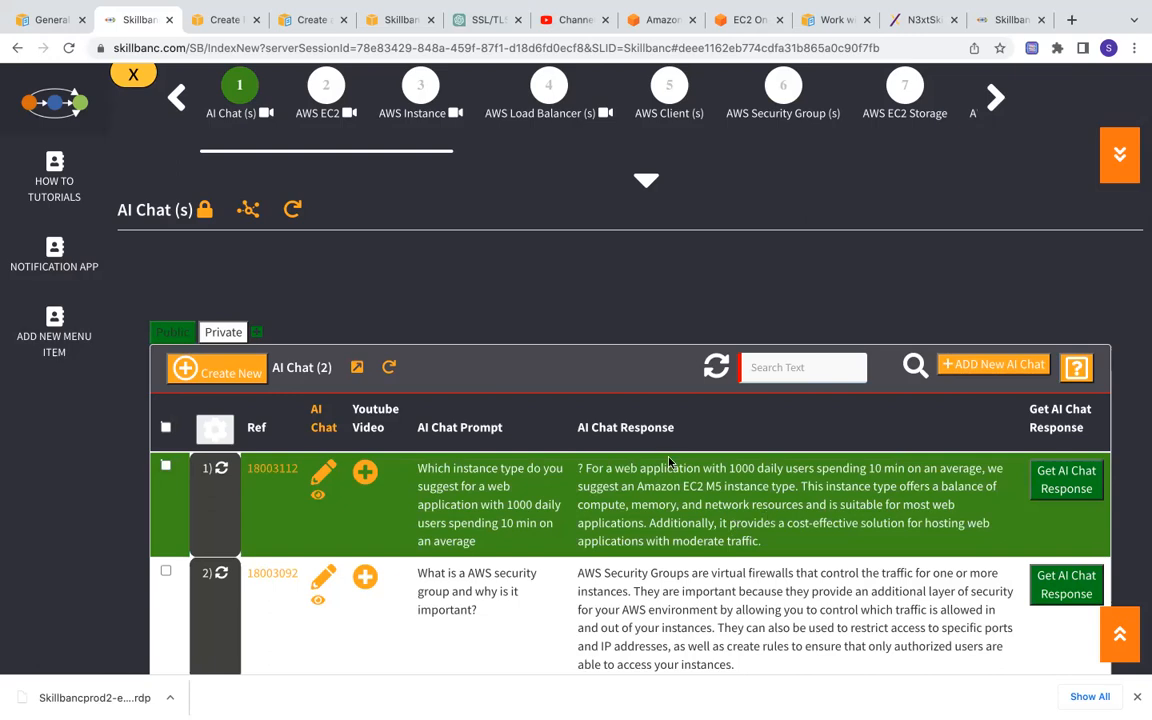
{"action": "scroll", "coordinate": [632, 375], "scroll_direction": "up", "scroll_amount": 3}
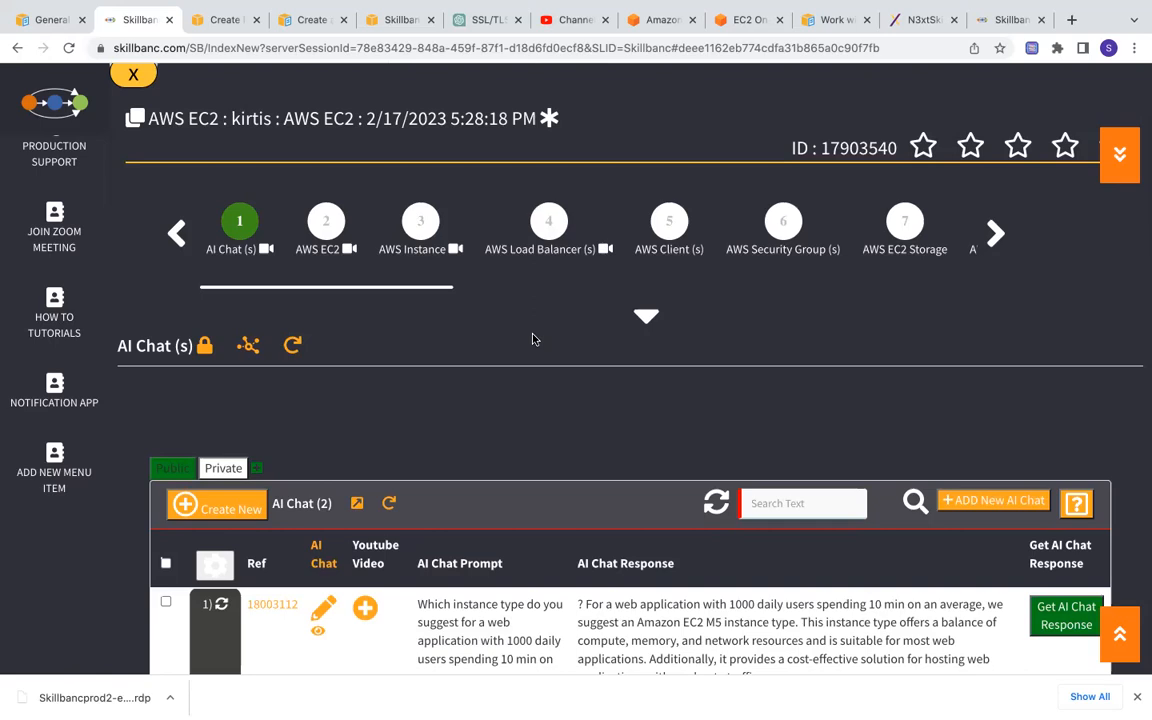
{"action": "scroll", "coordinate": [533, 339], "scroll_direction": "down", "scroll_amount": 3}
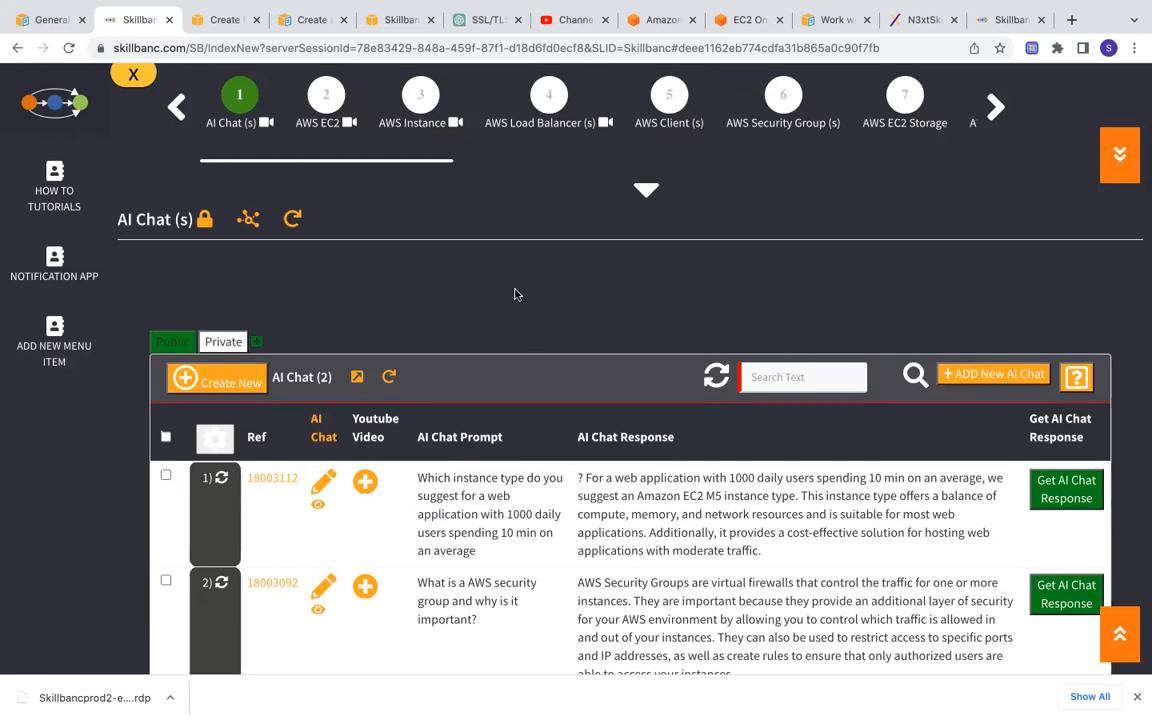
{"action": "scroll", "coordinate": [515, 294], "scroll_direction": "up", "scroll_amount": 3}
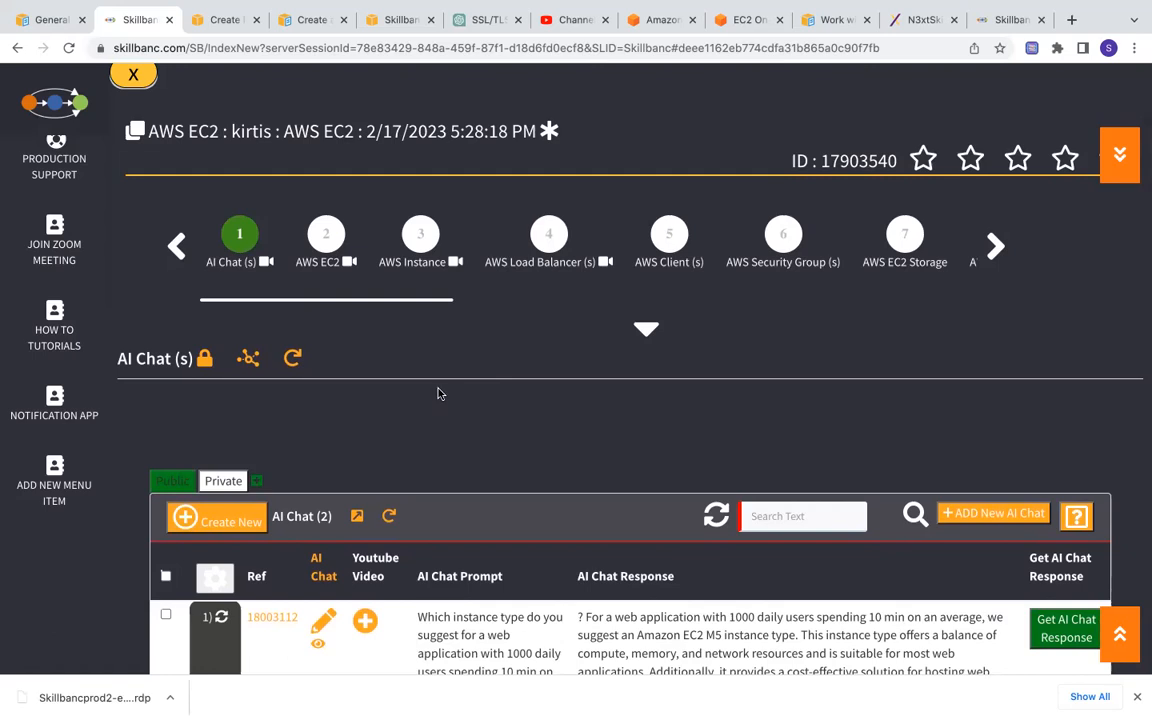
{"action": "scroll", "coordinate": [145, 280], "scroll_direction": "up", "scroll_amount": 3}
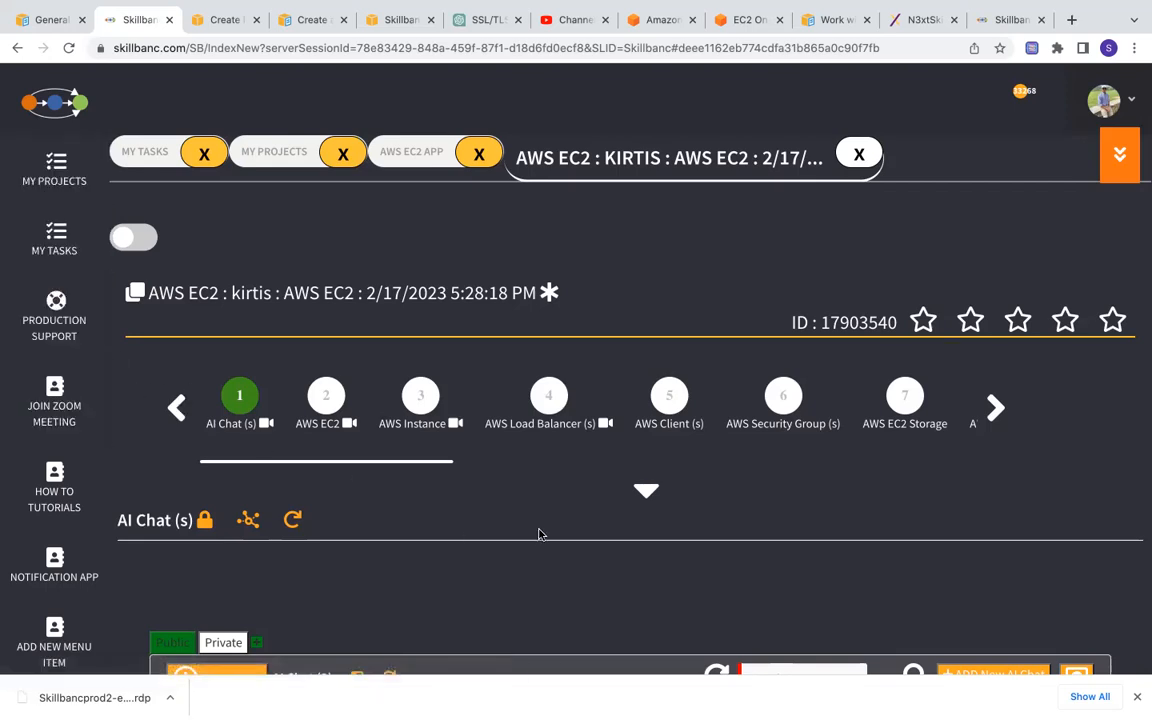
{"action": "scroll", "coordinate": [517, 526], "scroll_direction": "down", "scroll_amount": 5}
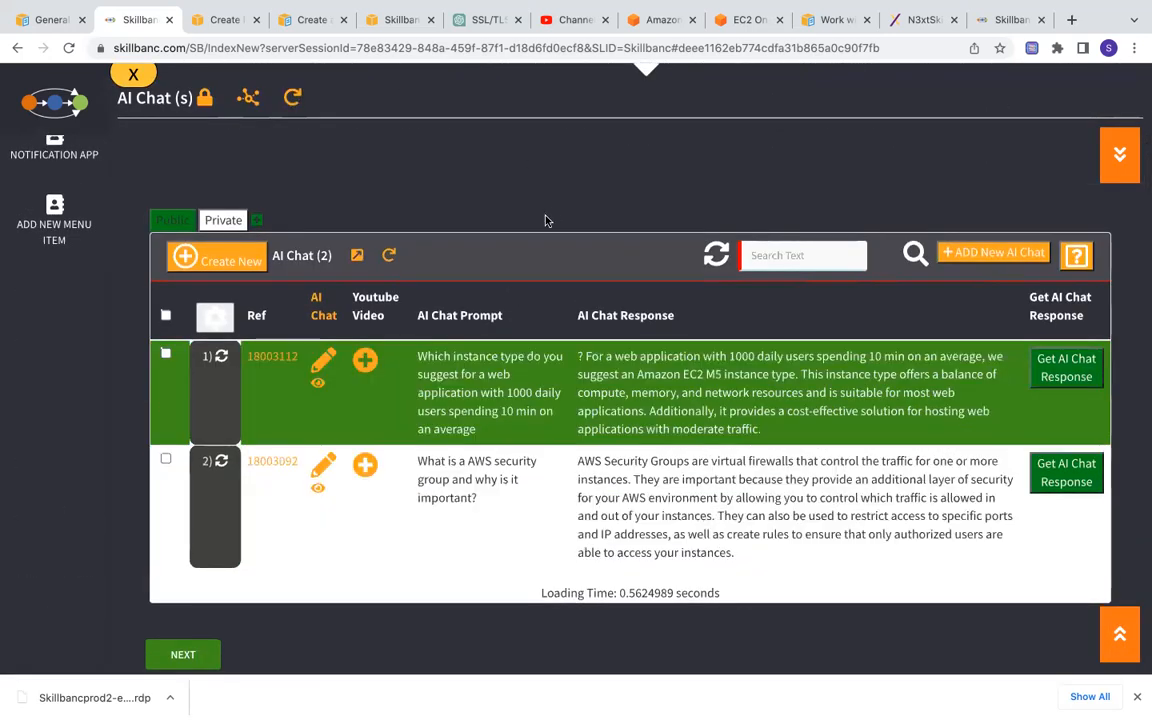
{"action": "scroll", "coordinate": [553, 203], "scroll_direction": "up", "scroll_amount": 5}
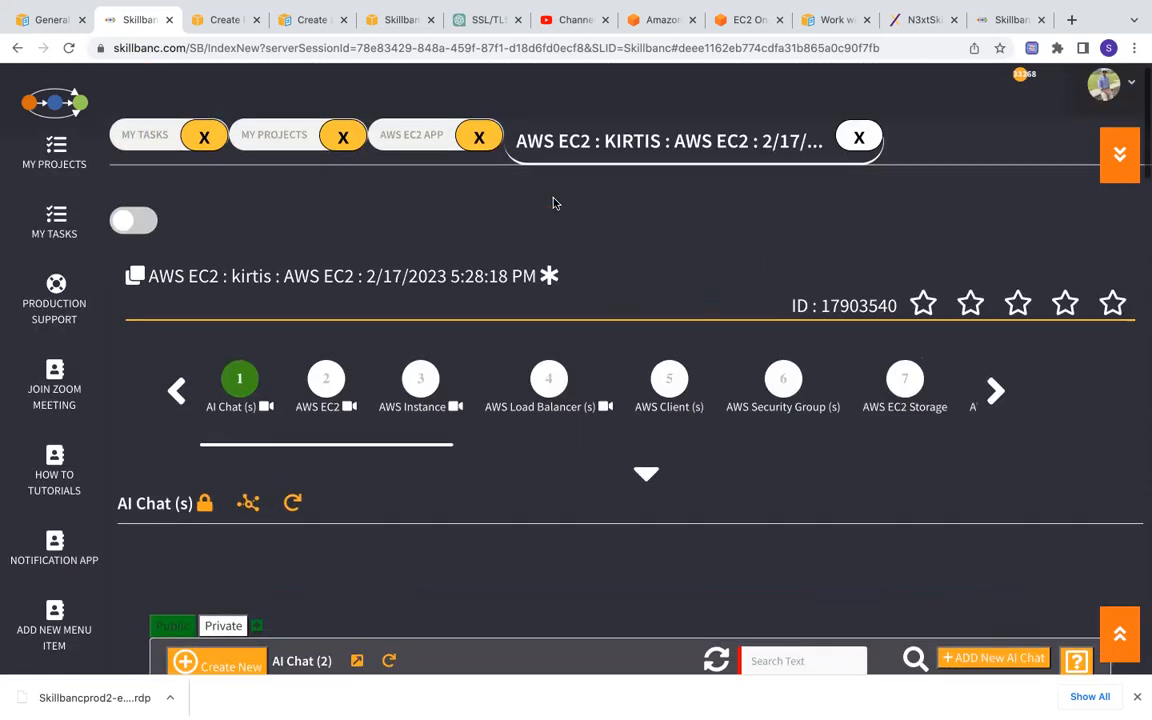
{"action": "scroll", "coordinate": [481, 424], "scroll_direction": "down", "scroll_amount": 2}
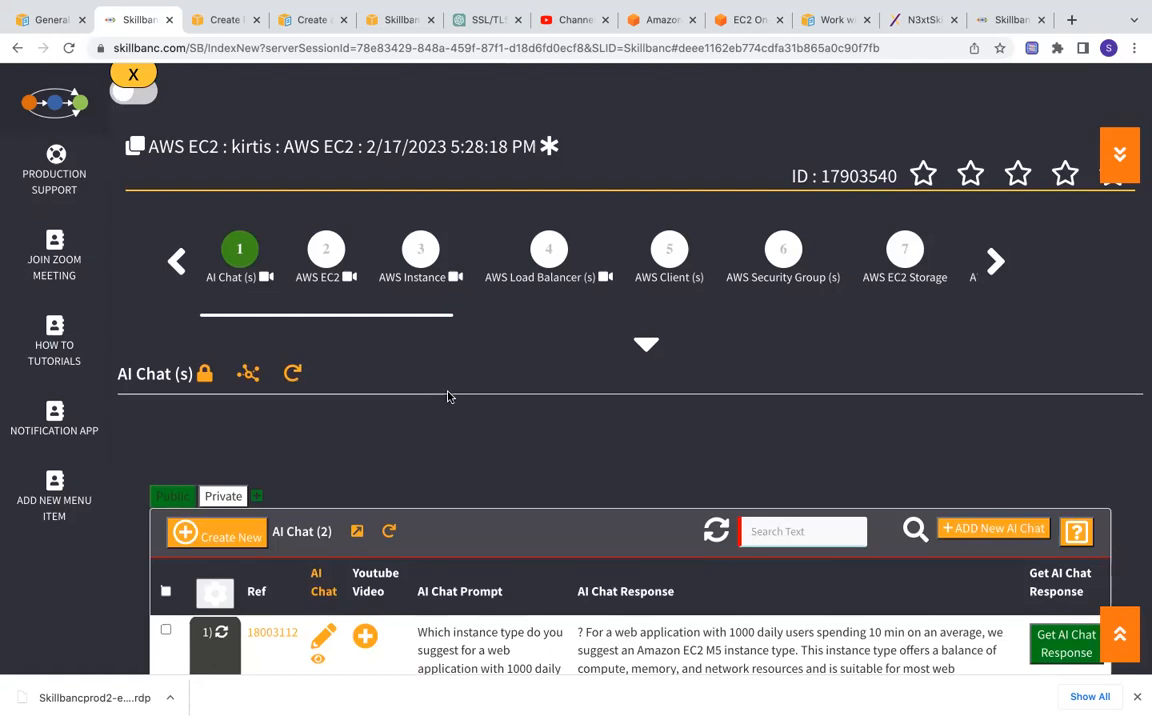
{"action": "scroll", "coordinate": [488, 458], "scroll_direction": "down", "scroll_amount": 3}
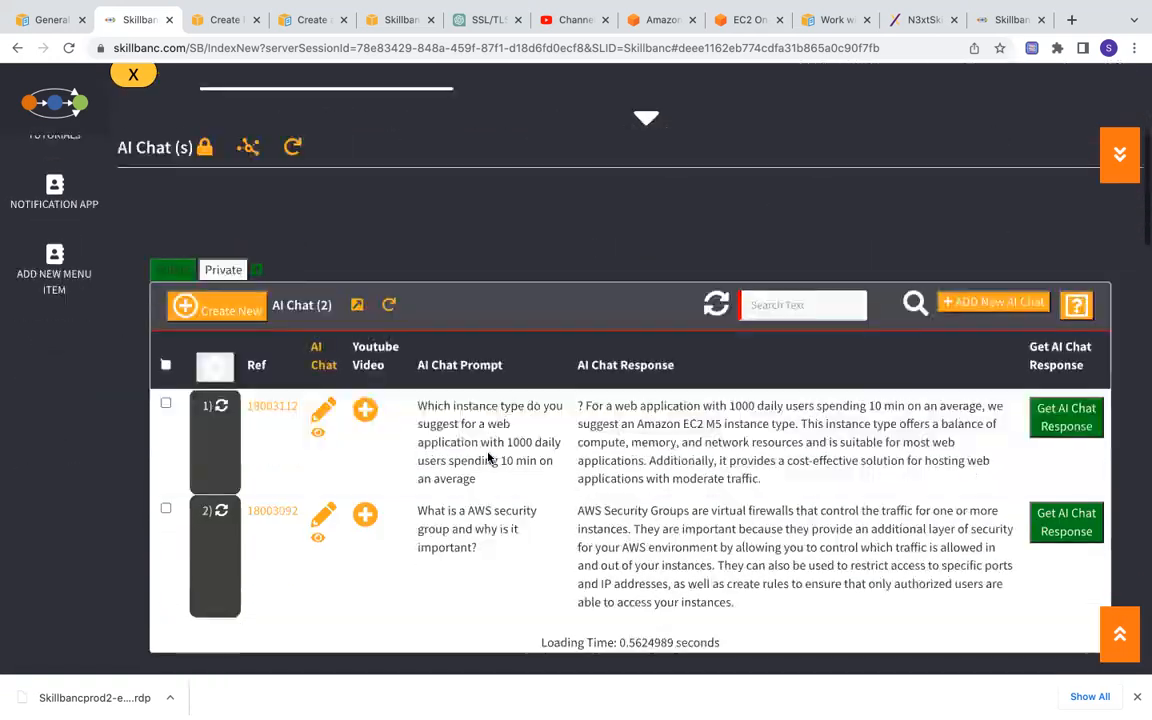
{"action": "scroll", "coordinate": [488, 458], "scroll_direction": "up", "scroll_amount": 3}
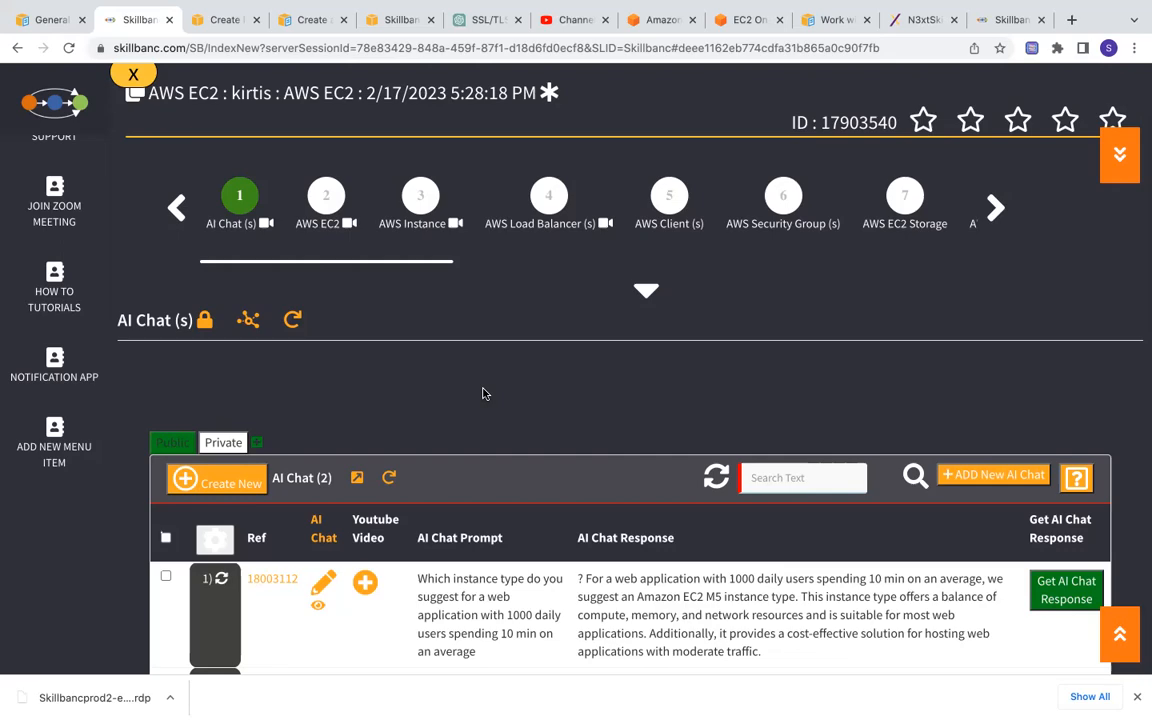
{"action": "scroll", "coordinate": [483, 393], "scroll_direction": "down", "scroll_amount": 5}
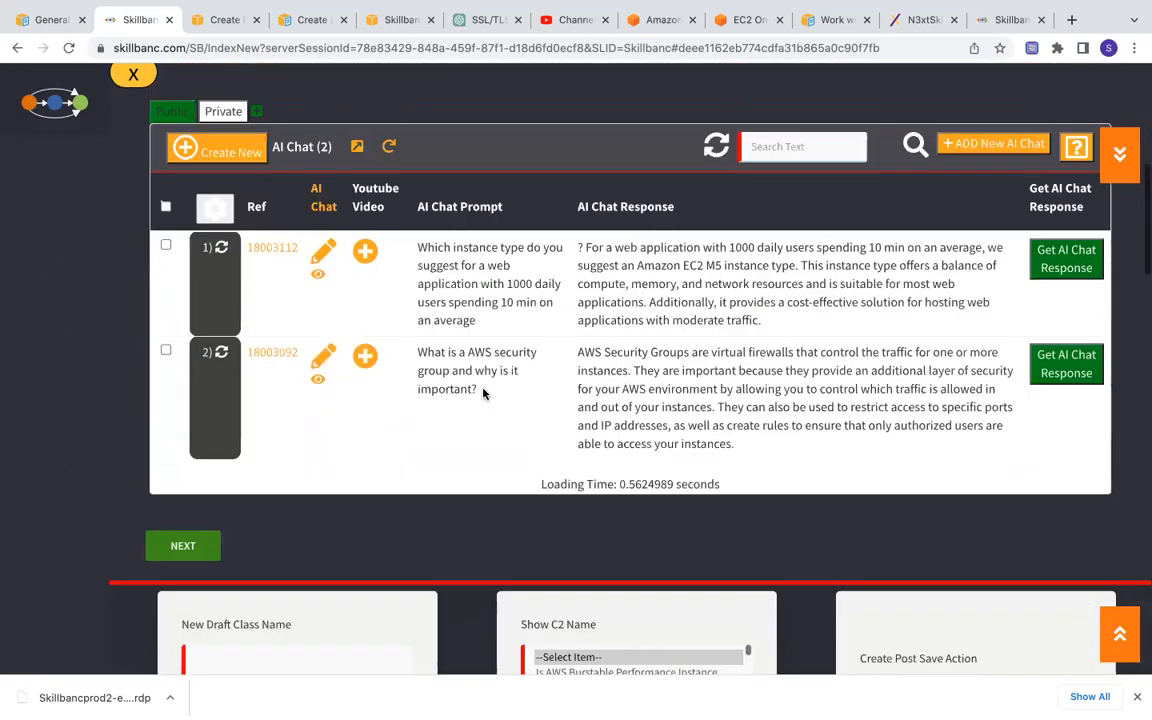
{"action": "scroll", "coordinate": [483, 393], "scroll_direction": "up", "scroll_amount": 7}
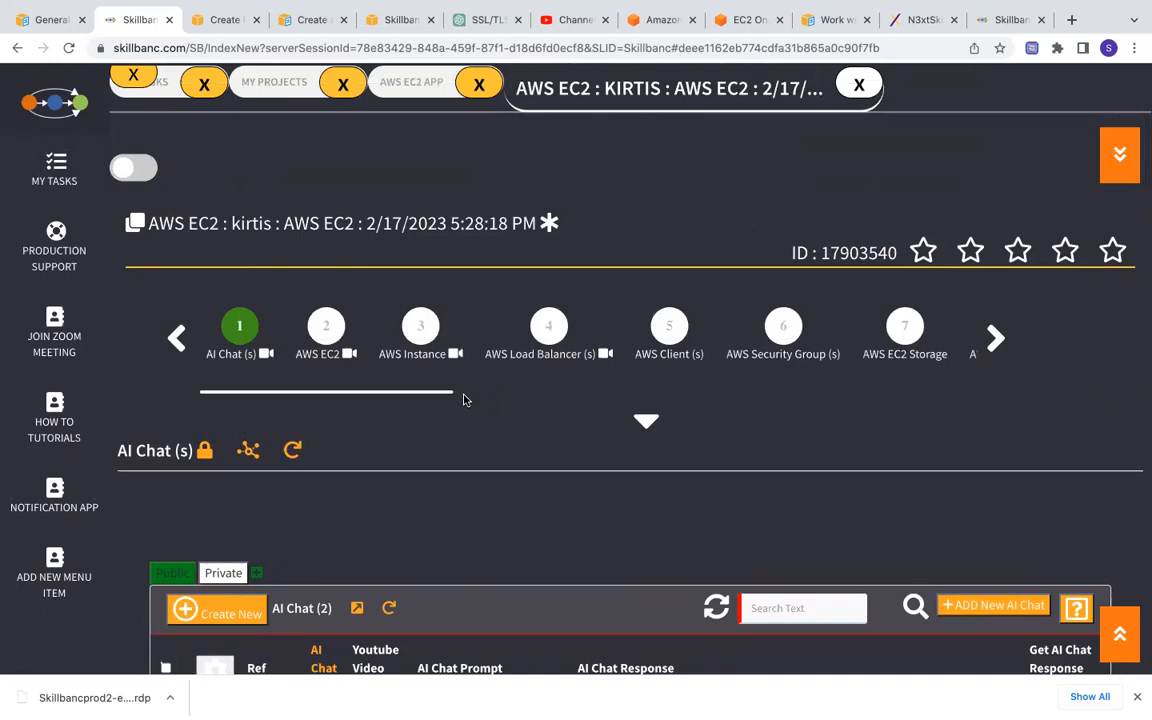
{"action": "scroll", "coordinate": [463, 400], "scroll_direction": "right", "scroll_amount": 5}
{"action": "scroll", "coordinate": [463, 400], "scroll_direction": "left", "scroll_amount": 5}
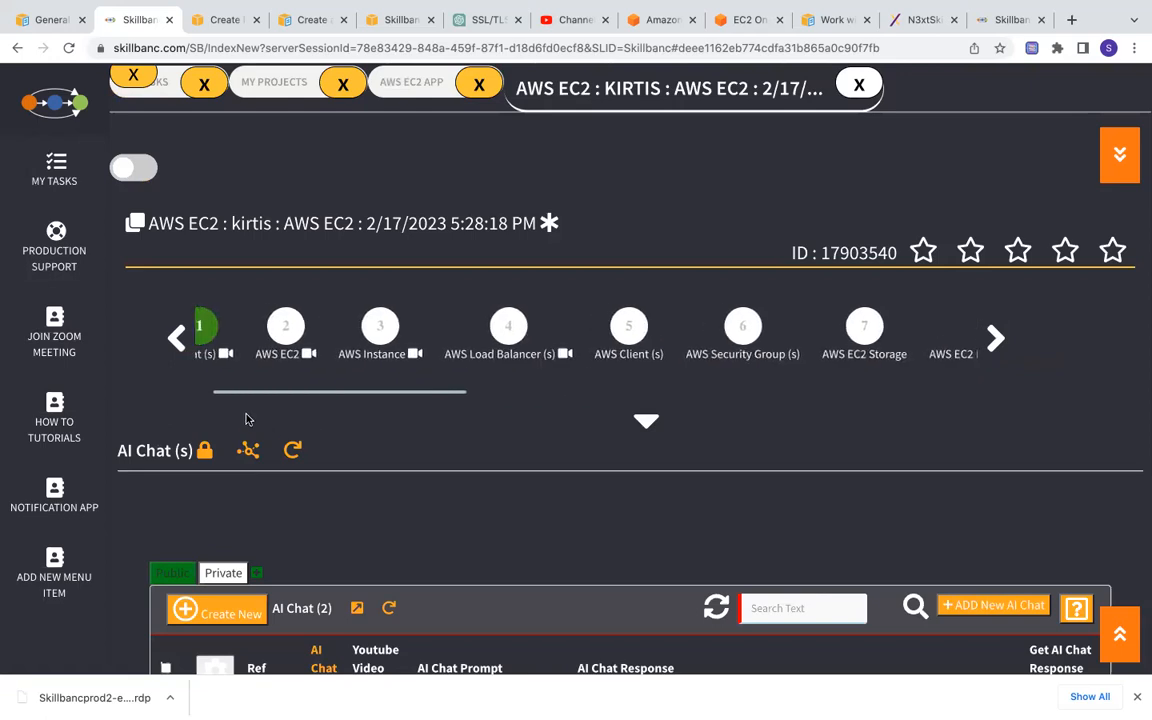